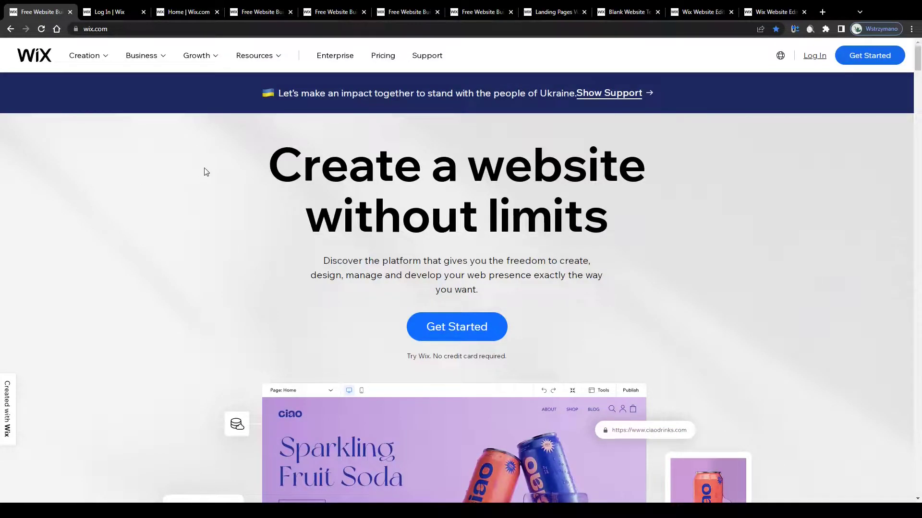
Scroll through the Wix 'Create a website' page, briefly highlighting its headline.
{"action": "scroll", "coordinate": [206, 172], "scroll_direction": "down", "scroll_amount": 6}
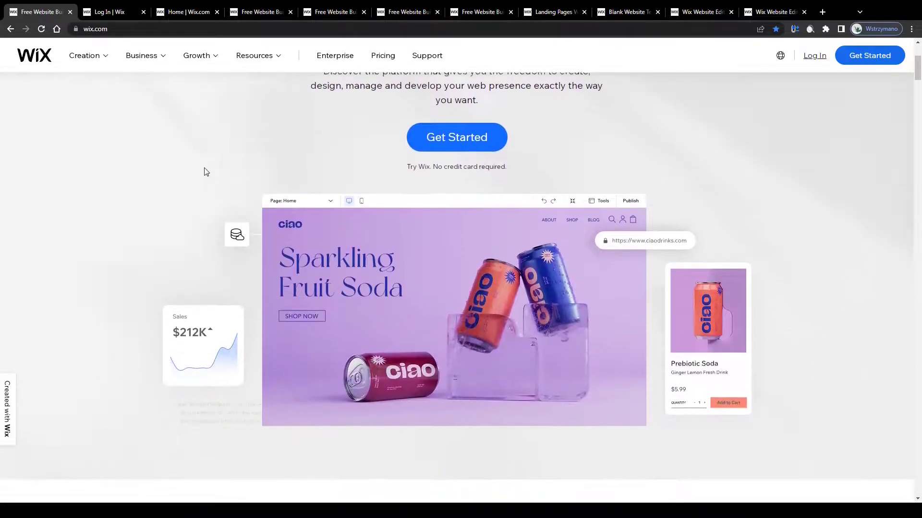
{"action": "scroll", "coordinate": [414, 210], "scroll_direction": "down", "scroll_amount": 7}
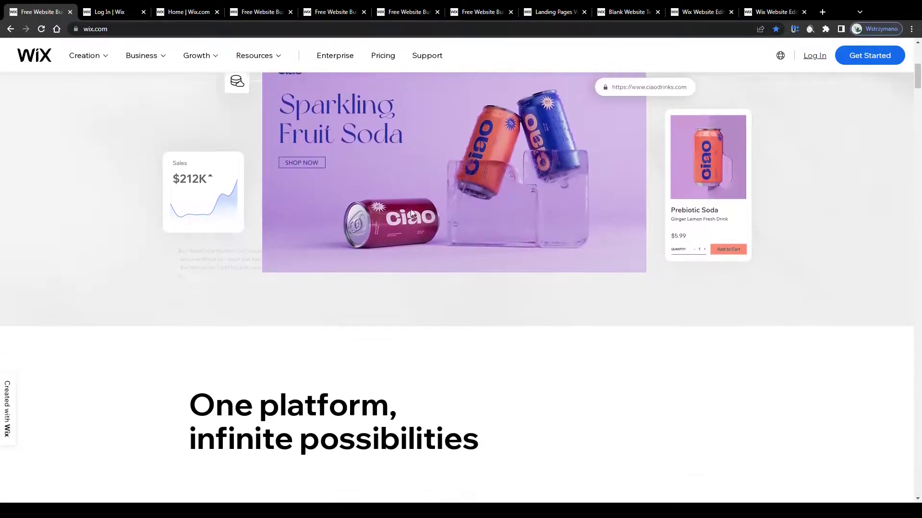
{"action": "scroll", "coordinate": [411, 210], "scroll_direction": "up", "scroll_amount": 3}
{"action": "scroll", "coordinate": [410, 211], "scroll_direction": "up", "scroll_amount": 8}
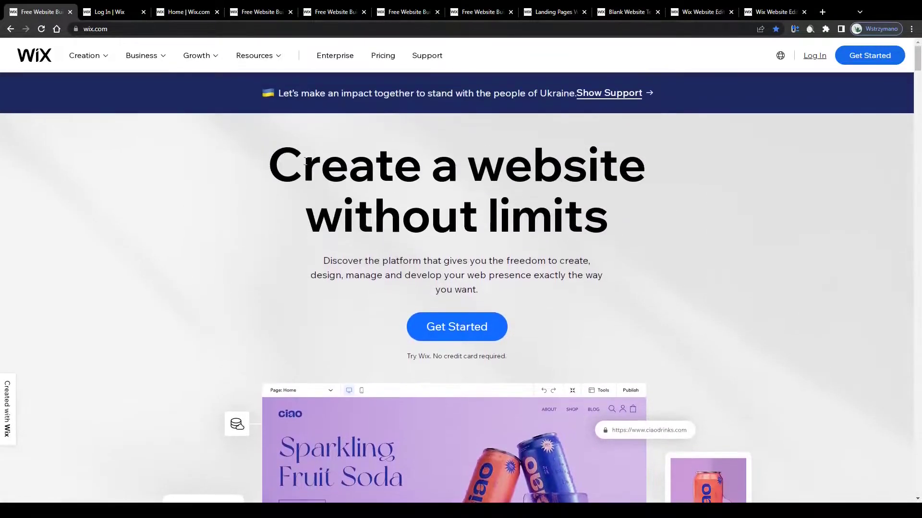
{"action": "left_click_drag", "start_coordinate": [269, 163], "coordinate": [401, 217]}
{"action": "left_click", "coordinate": [432, 250]}
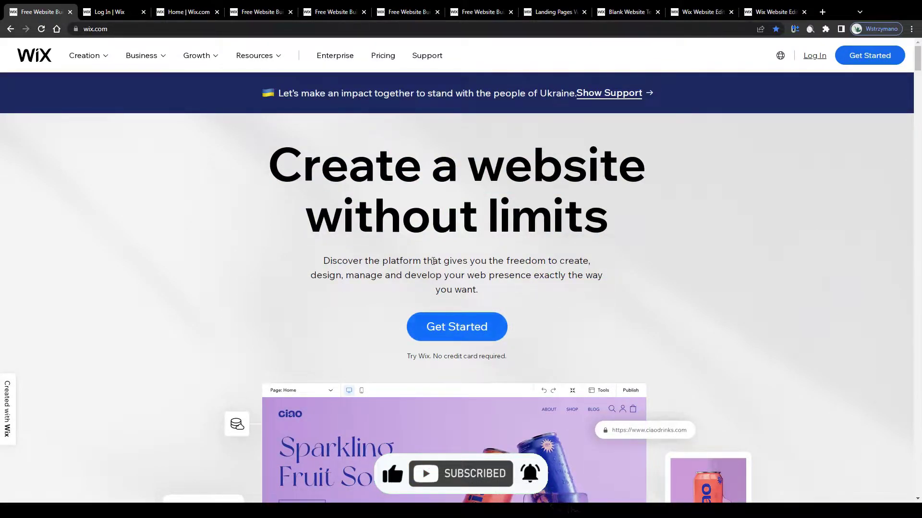
{"action": "scroll", "coordinate": [437, 259], "scroll_direction": "down", "scroll_amount": 4}
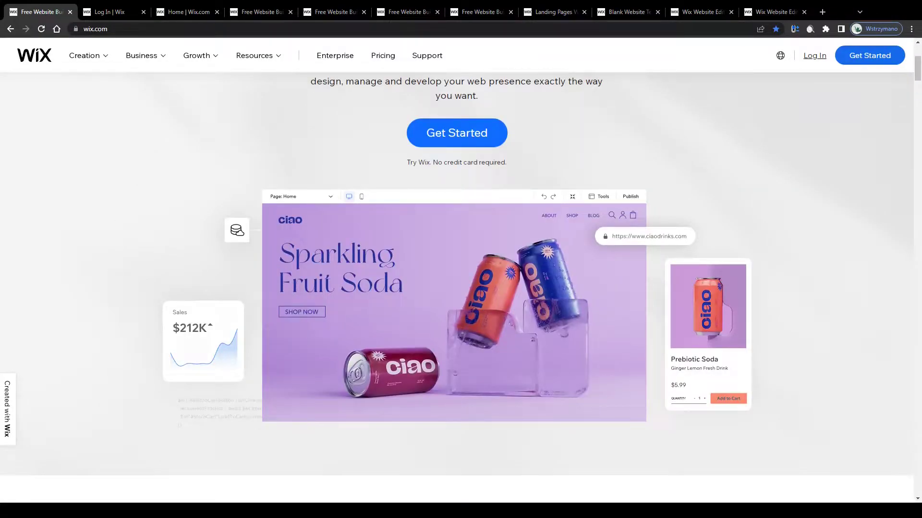
{"action": "scroll", "coordinate": [173, 220], "scroll_direction": "up", "scroll_amount": 4}
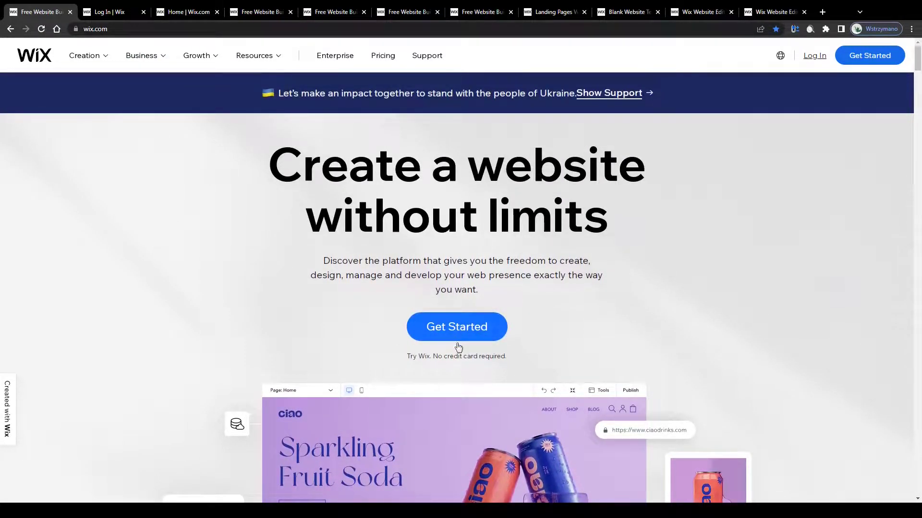
Open the Sign Up page via Get Started, zoom in and out, then close it.
{"action": "left_click", "coordinate": [458, 343]}
{"action": "left_click_drag", "start_coordinate": [410, 131], "coordinate": [521, 134]}
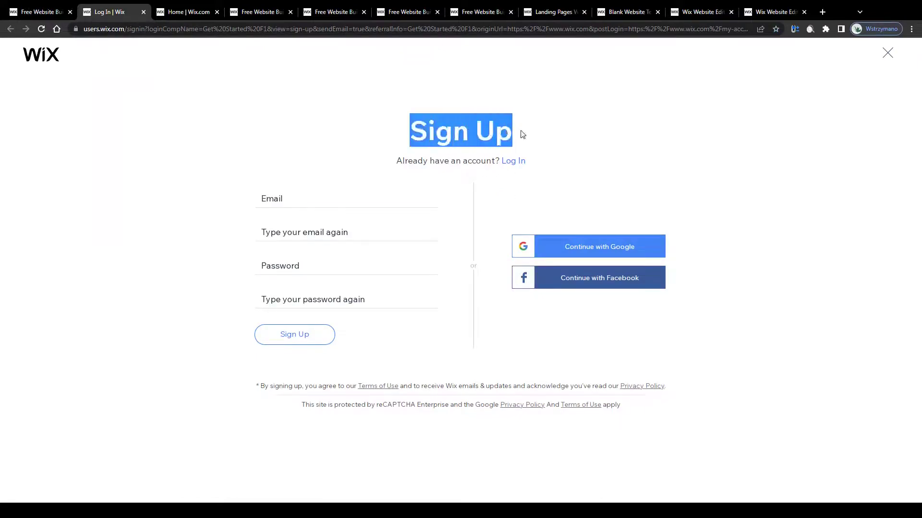
{"action": "left_click", "coordinate": [409, 138]}
{"action": "key", "text": "ctrl+plus"}
{"action": "key", "text": "ctrl+plus"}
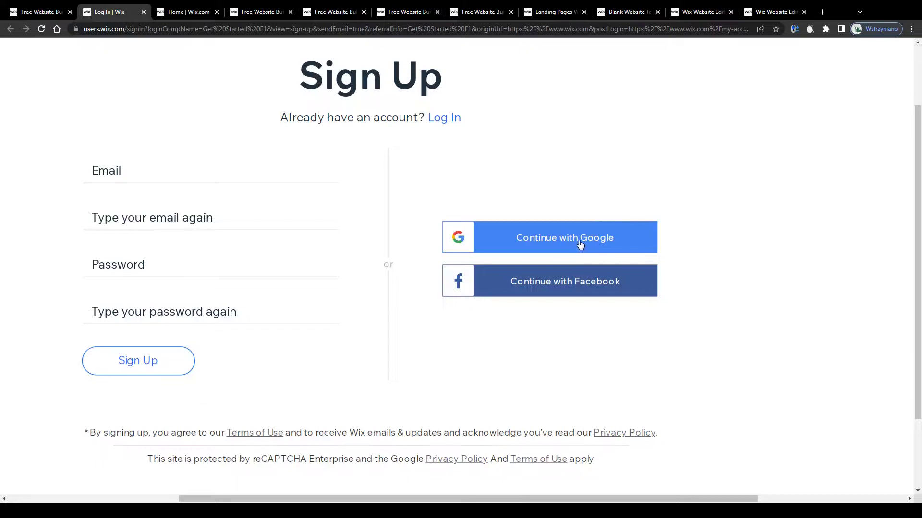
{"action": "key", "text": "ctrl+minus"}
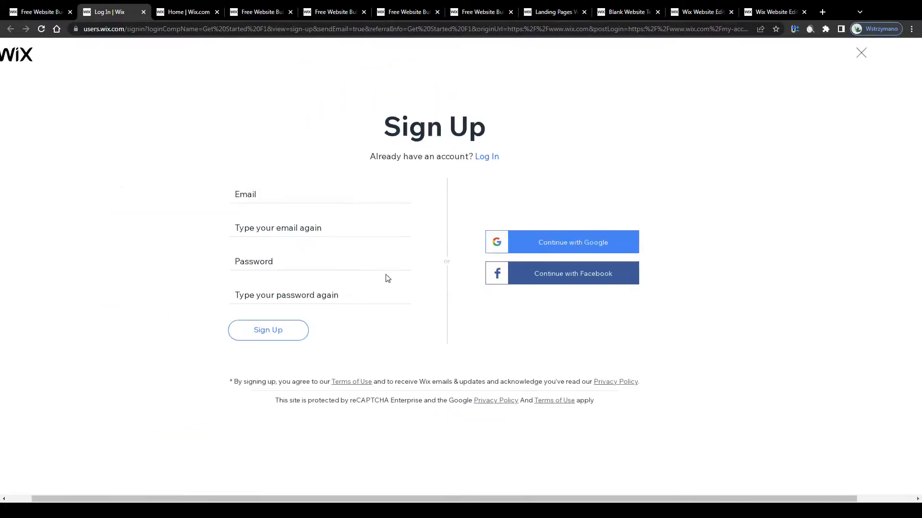
{"action": "key", "text": "ctrl+minus"}
{"action": "key", "text": "ctrl+w"}
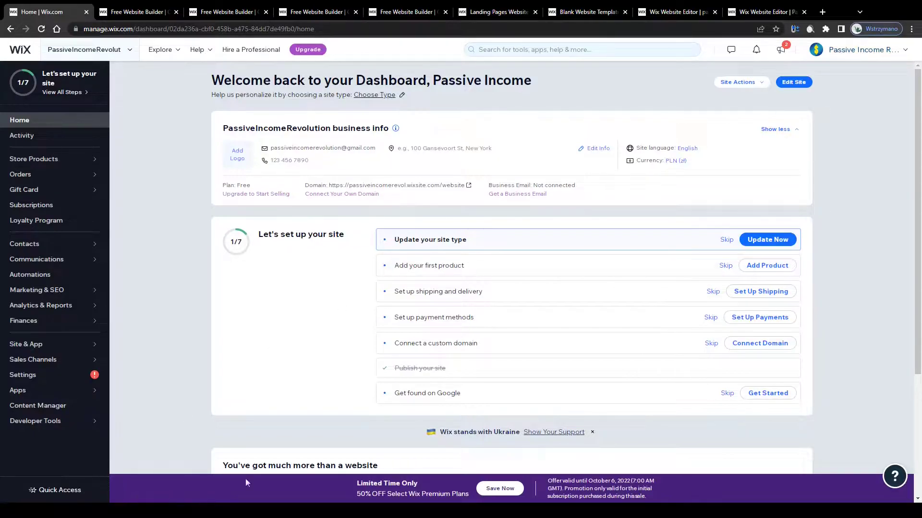
Choose Create a New Site from the account menu, reaching the 'What kind of website' question.
{"action": "left_click", "coordinate": [860, 50]}
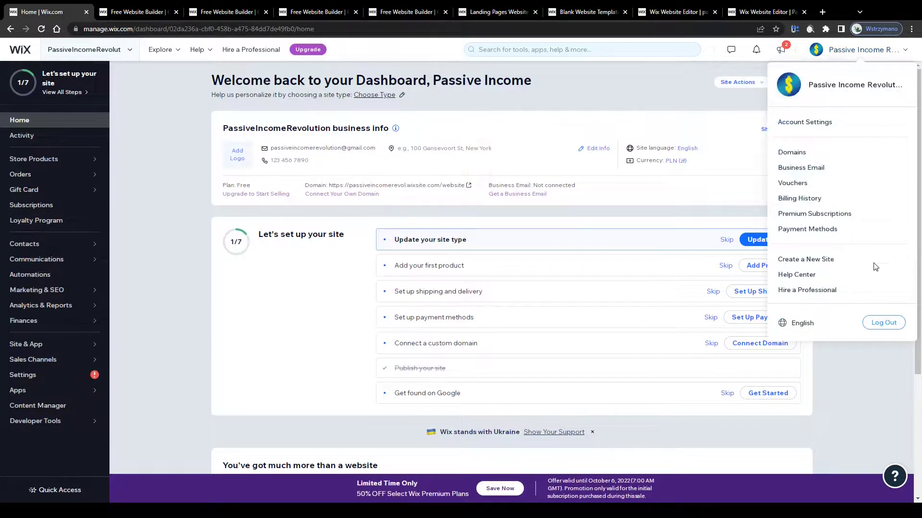
{"action": "key", "text": "ctrl+plus"}
{"action": "key", "text": "ctrl+plus"}
{"action": "key", "text": "ctrl+plus"}
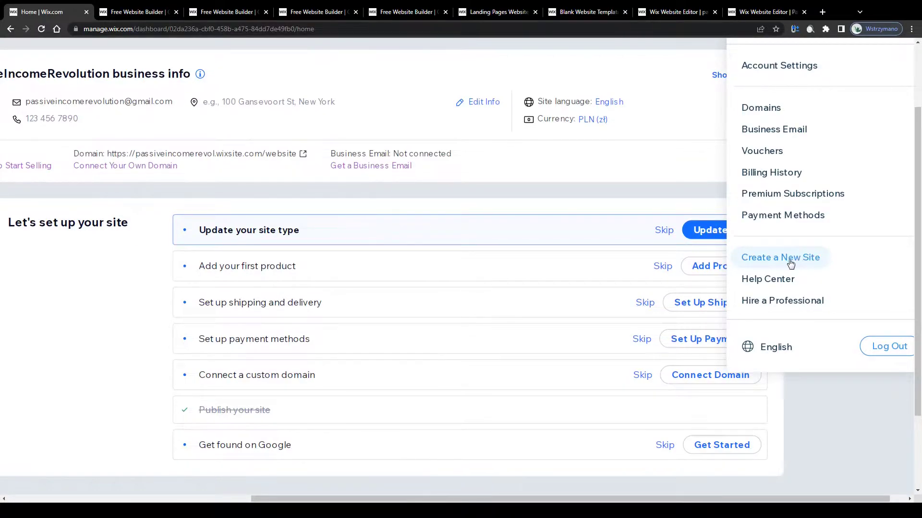
{"action": "left_click", "coordinate": [791, 264]}
{"action": "mouse_move", "coordinate": [303, 129]}
{"action": "left_mouse_down"}
{"action": "mouse_move", "coordinate": [591, 131]}
{"action": "mouse_move", "coordinate": [307, 129]}
{"action": "left_mouse_up"}
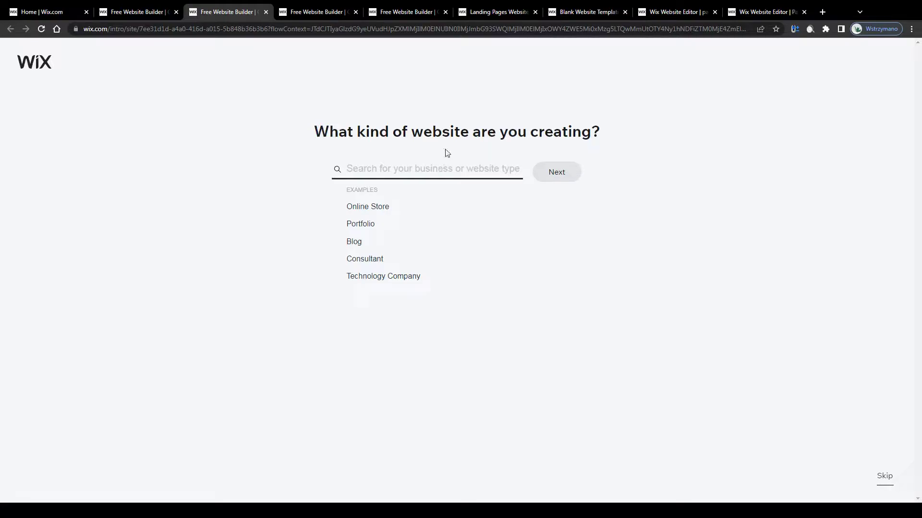
Enter 'landing page' as the website type, select Landing Page, and continue.
{"action": "left_click", "coordinate": [436, 177]}
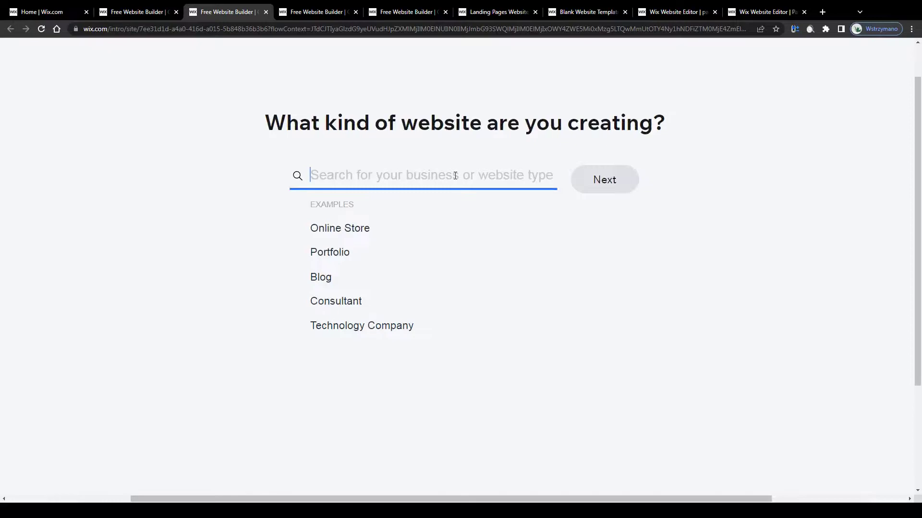
{"action": "type", "text": "landing pag"}
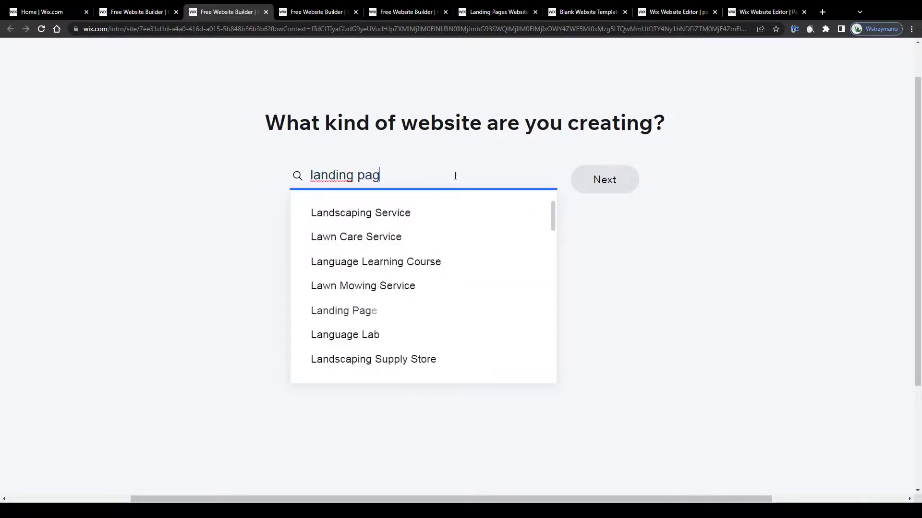
{"action": "type", "text": "e"}
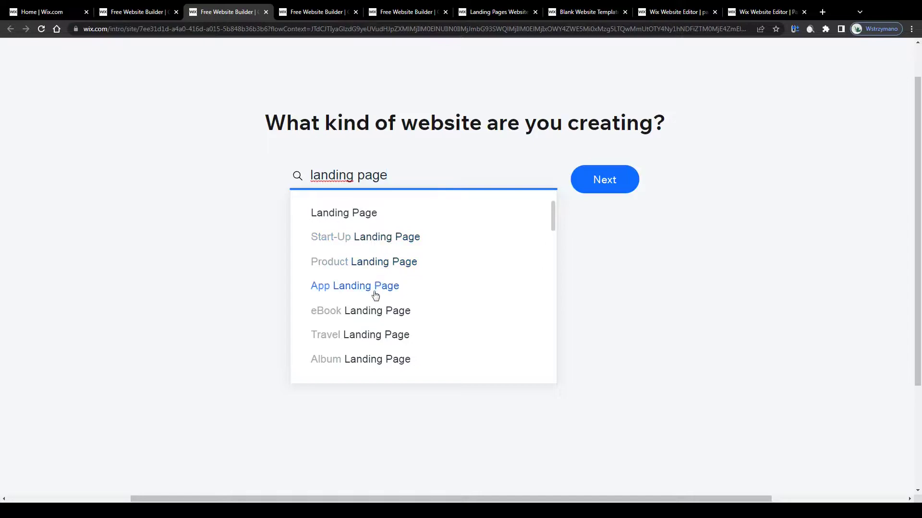
{"action": "left_click", "coordinate": [368, 225]}
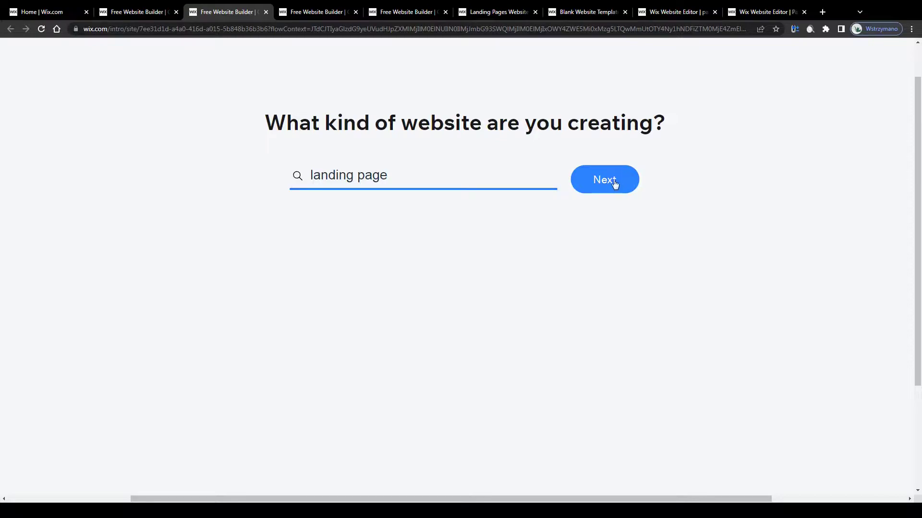
{"action": "left_click", "coordinate": [140, 11]}
{"action": "scroll", "coordinate": [472, 137], "scroll_direction": "up", "scroll_amount": 4}
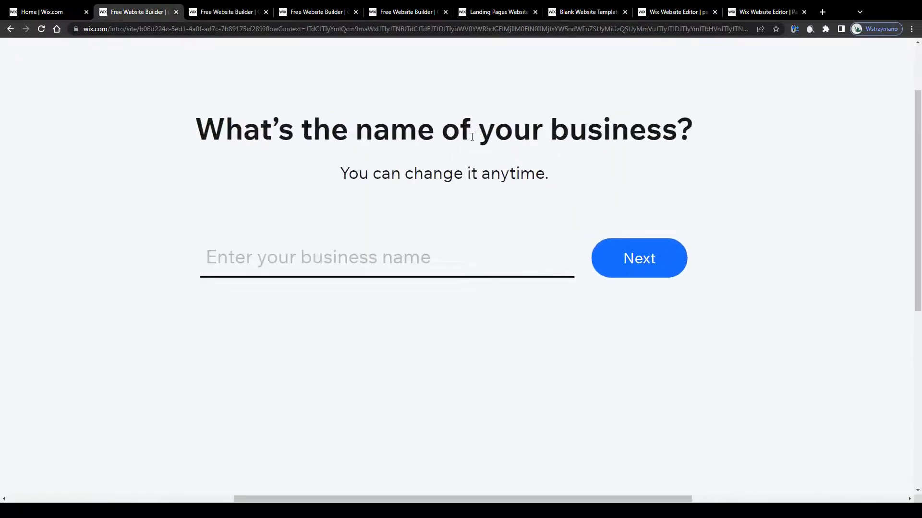
{"action": "mouse_move", "coordinate": [203, 136]}
{"action": "left_mouse_down"}
{"action": "mouse_move", "coordinate": [612, 134]}
{"action": "mouse_move", "coordinate": [689, 137]}
{"action": "mouse_move", "coordinate": [494, 134]}
{"action": "mouse_move", "coordinate": [701, 144]}
{"action": "mouse_move", "coordinate": [295, 136]}
{"action": "mouse_move", "coordinate": [188, 145]}
{"action": "left_mouse_up"}
{"action": "mouse_move", "coordinate": [347, 173]}
{"action": "left_mouse_down"}
{"action": "mouse_move", "coordinate": [582, 175]}
{"action": "mouse_move", "coordinate": [351, 174]}
{"action": "left_mouse_up"}
On the features step, select Forms instead of the recommended Chat.
{"action": "left_click", "coordinate": [304, 7]}
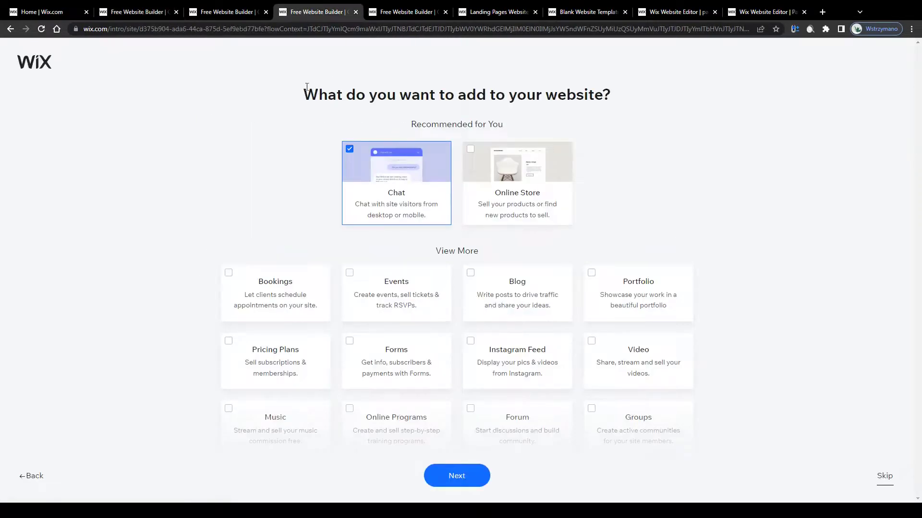
{"action": "mouse_move", "coordinate": [318, 95]}
{"action": "left_mouse_down"}
{"action": "mouse_move", "coordinate": [628, 99]}
{"action": "mouse_move", "coordinate": [321, 99]}
{"action": "left_mouse_up"}
{"action": "scroll", "coordinate": [325, 209], "scroll_direction": "down", "scroll_amount": 2}
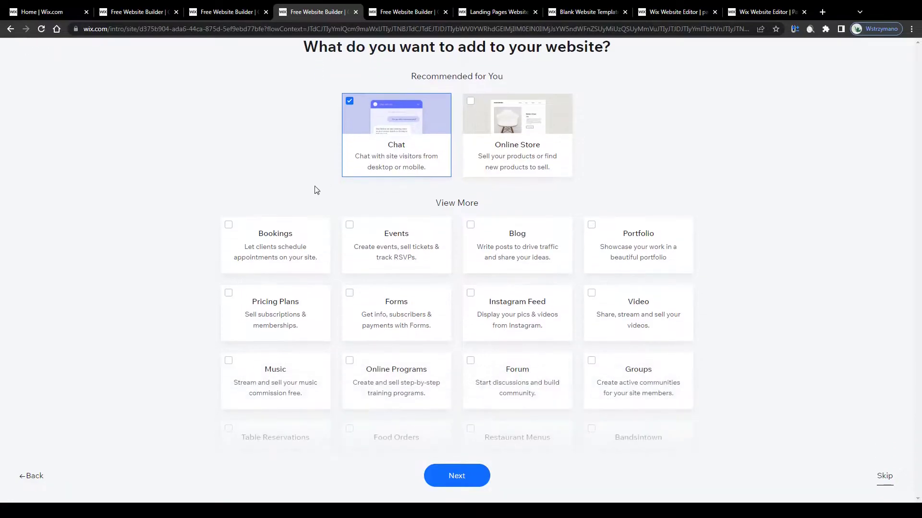
{"action": "scroll", "coordinate": [276, 193], "scroll_direction": "up", "scroll_amount": 2, "text": "ctrl"}
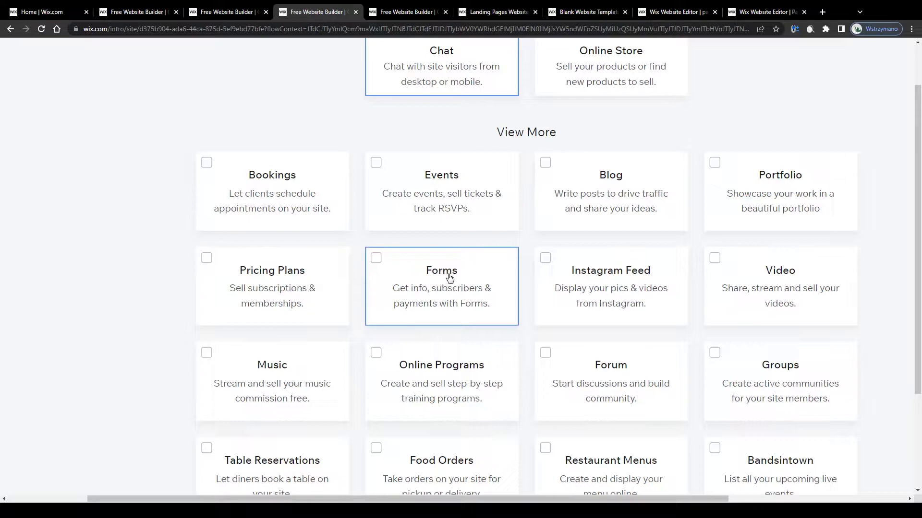
{"action": "scroll", "coordinate": [600, 279], "scroll_direction": "down", "scroll_amount": 1}
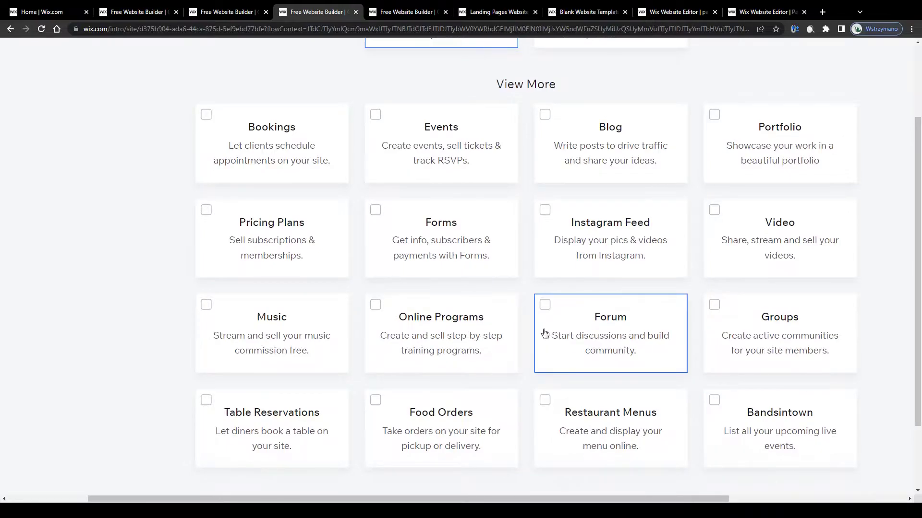
{"action": "key", "text": "ctrl+minus"}
{"action": "key", "text": "ctrl+minus"}
{"action": "key", "text": "ctrl+minus"}
{"action": "scroll", "coordinate": [436, 281], "scroll_direction": "up", "scroll_amount": 1}
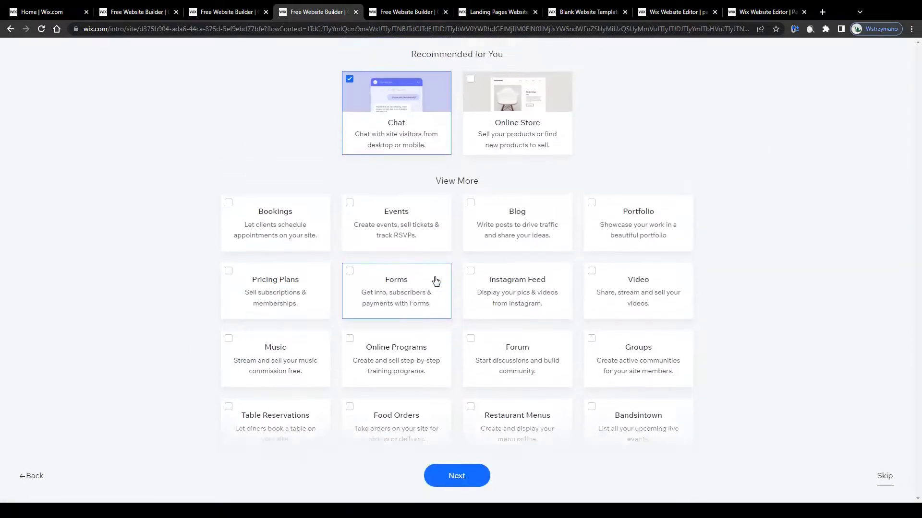
{"action": "scroll", "coordinate": [435, 281], "scroll_direction": "up", "scroll_amount": 2}
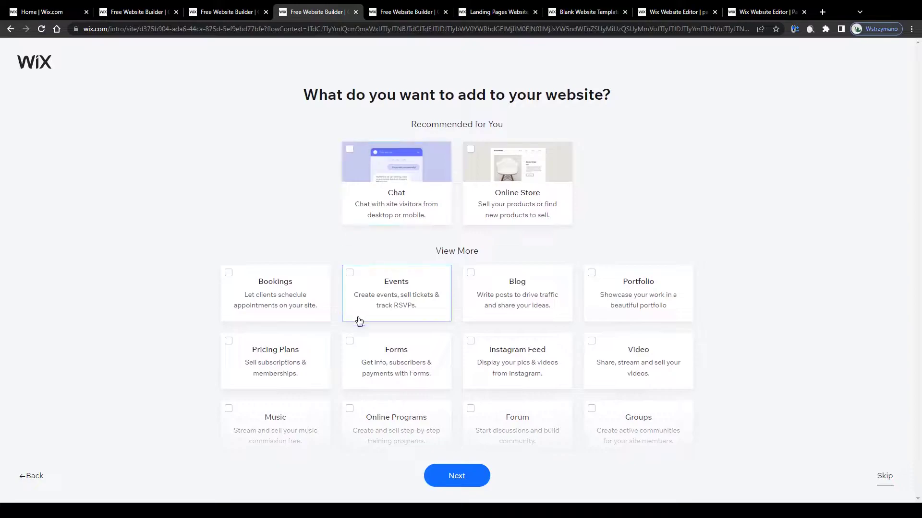
{"action": "left_click", "coordinate": [355, 345]}
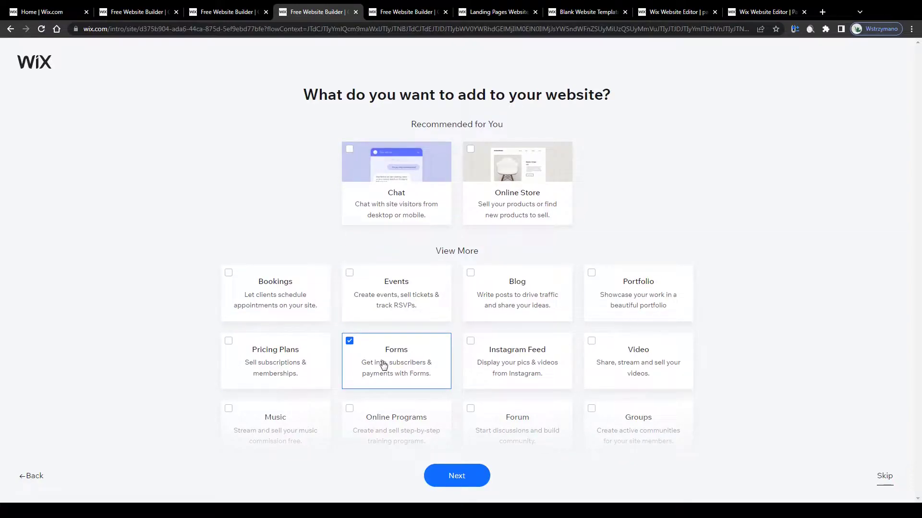
Compare the custom-built and 'Begin with a template' site setup options.
{"action": "left_click", "coordinate": [409, 12]}
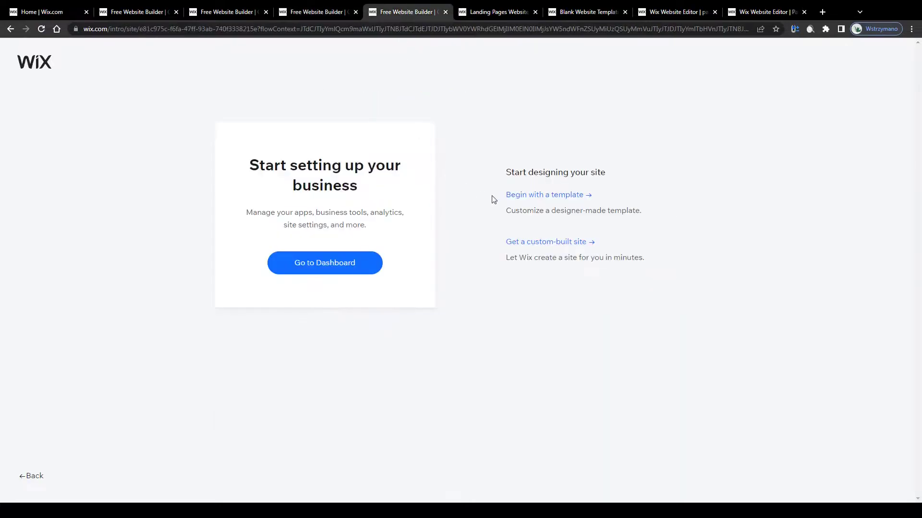
{"action": "key", "text": "ctrl+plus"}
{"action": "key", "text": "ctrl+plus"}
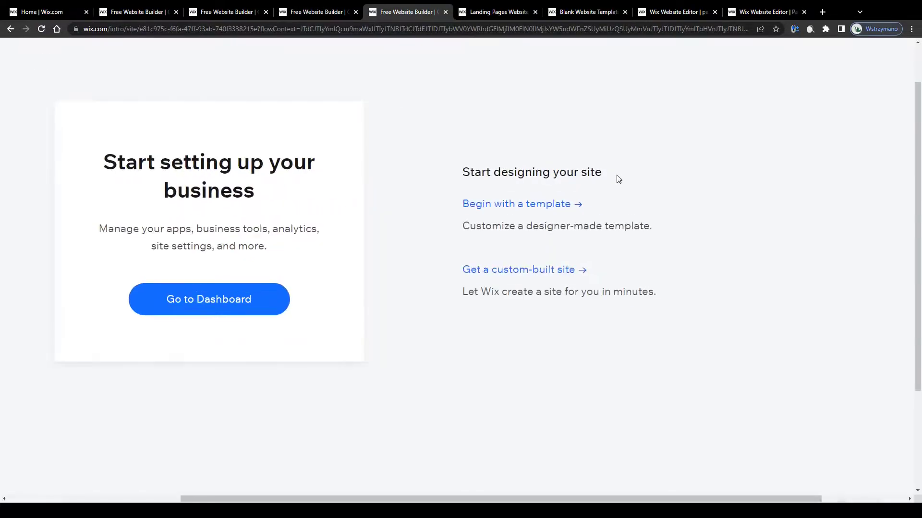
{"action": "left_click_drag", "start_coordinate": [464, 292], "coordinate": [676, 295]}
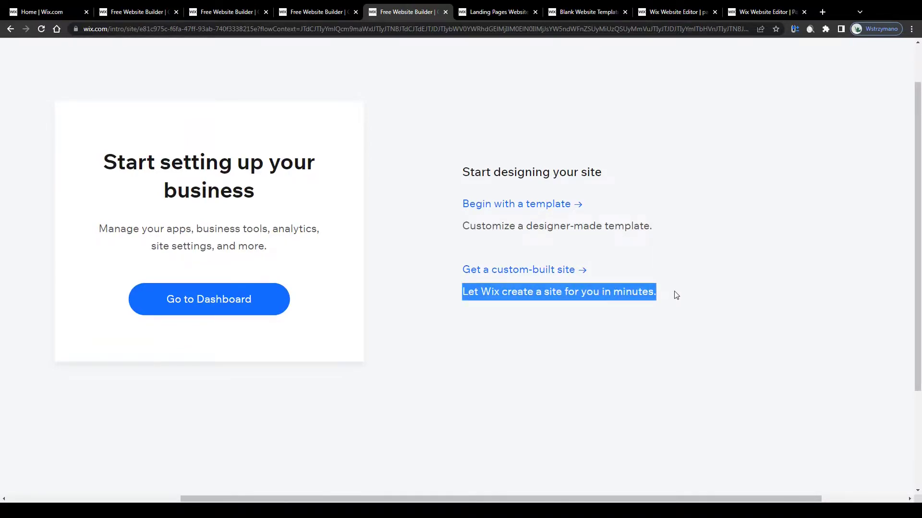
{"action": "left_click_drag", "start_coordinate": [676, 295], "coordinate": [464, 285]}
{"action": "left_click_drag", "start_coordinate": [463, 230], "coordinate": [657, 232]}
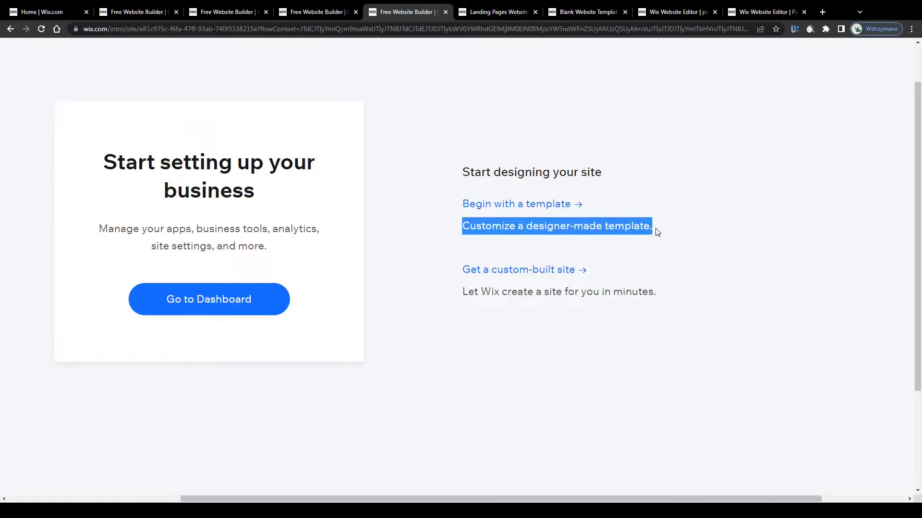
{"action": "left_click_drag", "start_coordinate": [657, 233], "coordinate": [530, 227]}
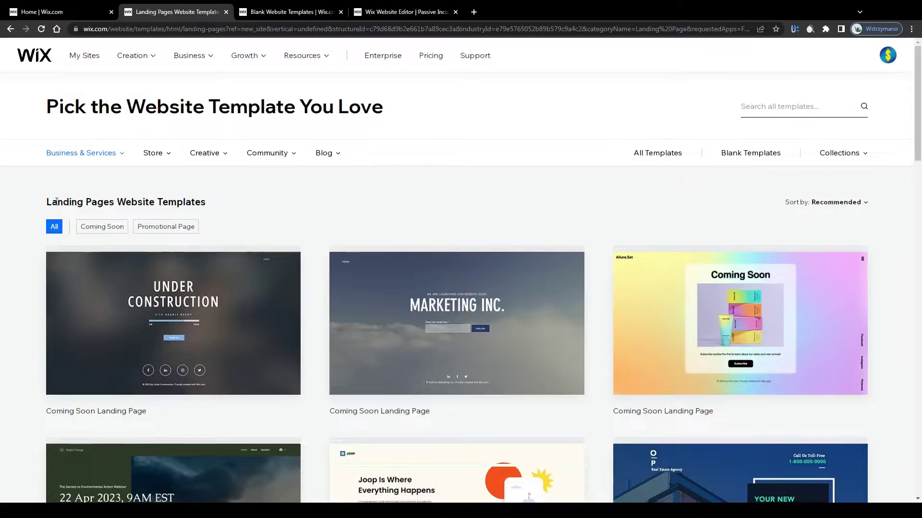
Scroll through the Blank Website Templates: Start from Scratch, Minimal Layout and Classic Layout.
{"action": "left_click_drag", "start_coordinate": [56, 202], "coordinate": [37, 197]}
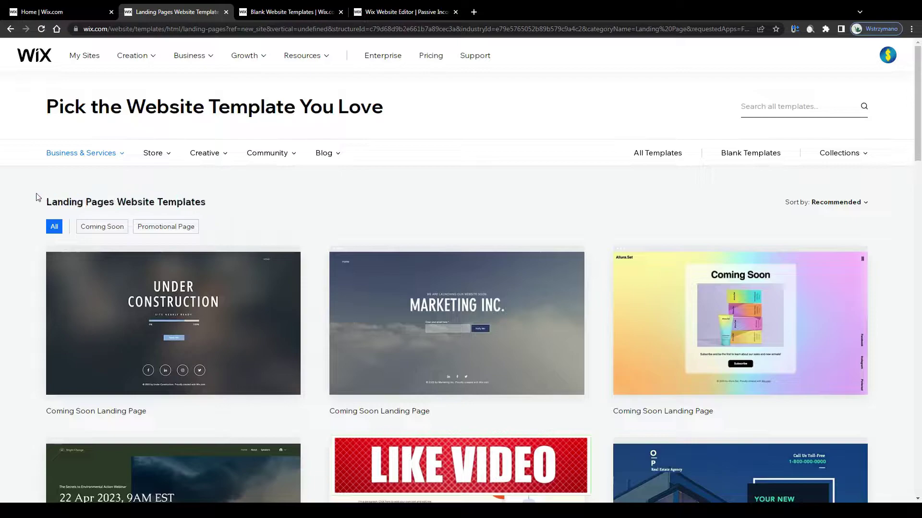
{"action": "scroll", "coordinate": [266, 211], "scroll_direction": "down", "scroll_amount": 2}
{"action": "mouse_move", "coordinate": [181, 210]}
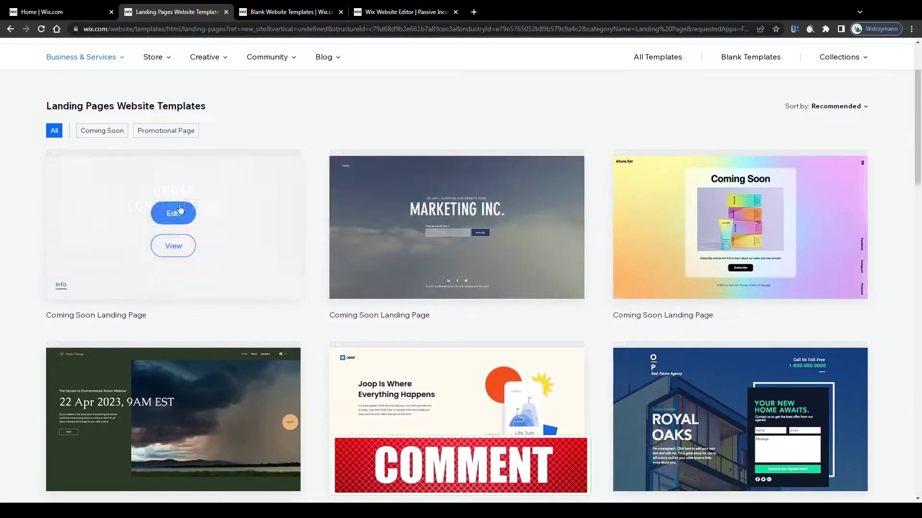
{"action": "mouse_move", "coordinate": [423, 237]}
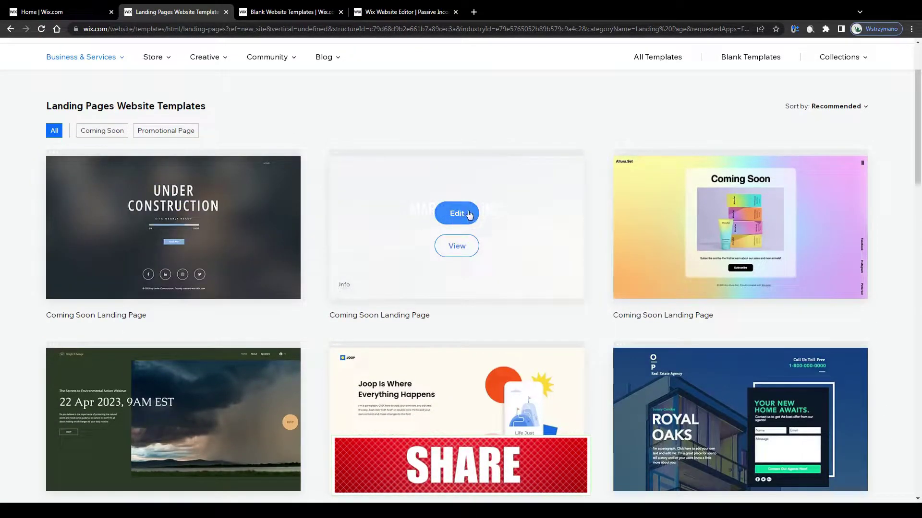
{"action": "scroll", "coordinate": [492, 226], "scroll_direction": "up", "scroll_amount": 2}
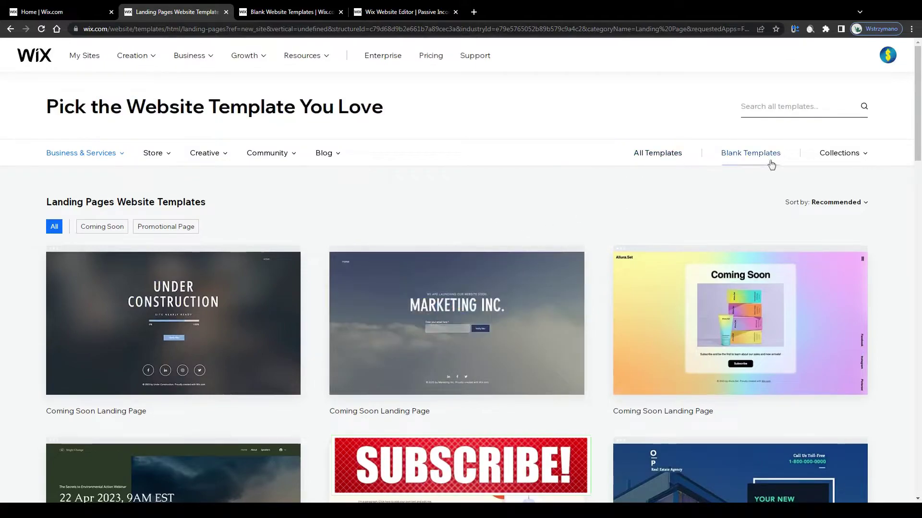
{"action": "scroll", "coordinate": [794, 153], "scroll_direction": "up", "scroll_amount": 5}
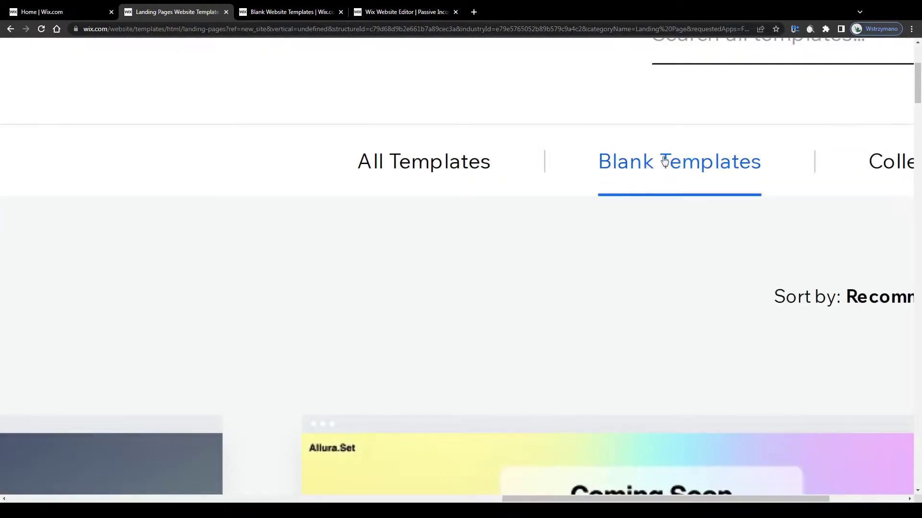
{"action": "scroll", "coordinate": [667, 161], "scroll_direction": "down", "scroll_amount": 5}
Look over the blank templates page, then return to the Landing Pages Website Templates tab.
{"action": "left_click", "coordinate": [288, 11]}
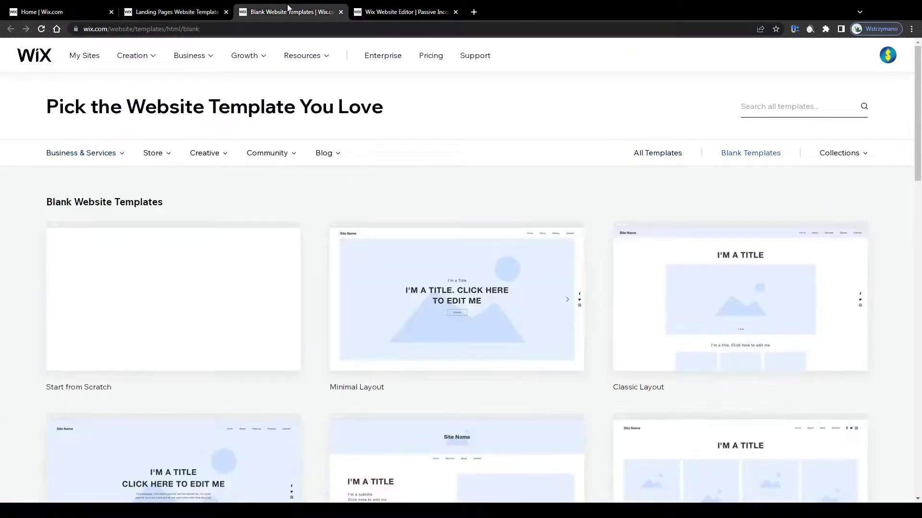
{"action": "scroll", "coordinate": [124, 186], "scroll_direction": "down", "scroll_amount": 2}
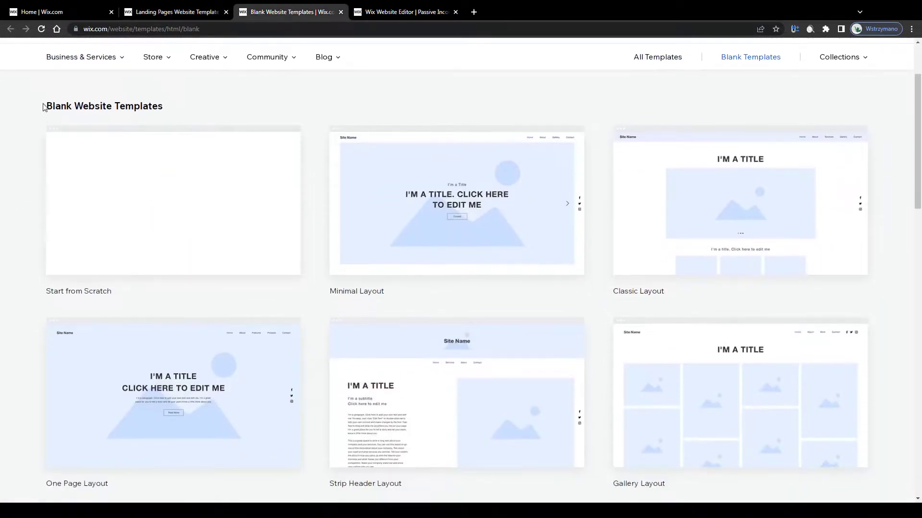
{"action": "left_click_drag", "start_coordinate": [45, 105], "coordinate": [176, 109]}
{"action": "left_click", "coordinate": [40, 110]}
{"action": "scroll", "coordinate": [30, 222], "scroll_direction": "down", "scroll_amount": 1}
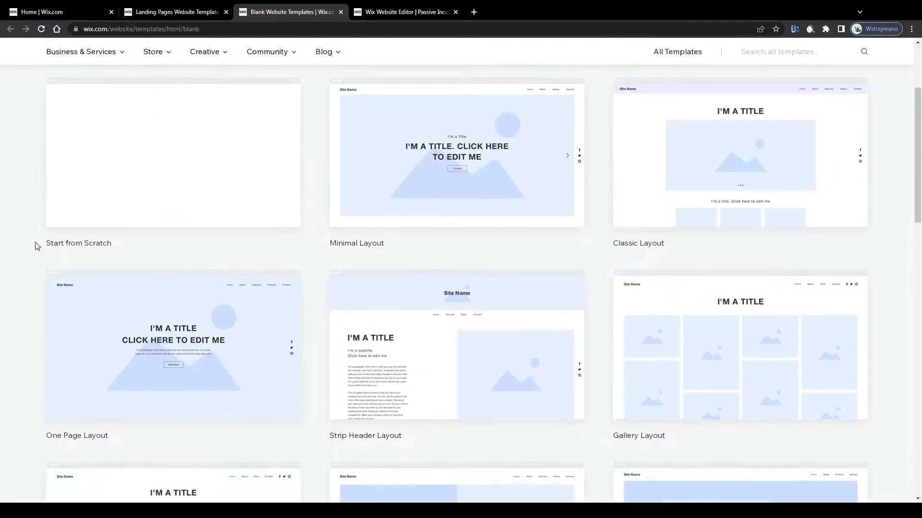
{"action": "mouse_move", "coordinate": [38, 244]}
{"action": "left_mouse_down"}
{"action": "mouse_move", "coordinate": [149, 245]}
{"action": "mouse_move", "coordinate": [34, 246]}
{"action": "left_mouse_up"}
{"action": "scroll", "coordinate": [212, 173], "scroll_direction": "up", "scroll_amount": 3}
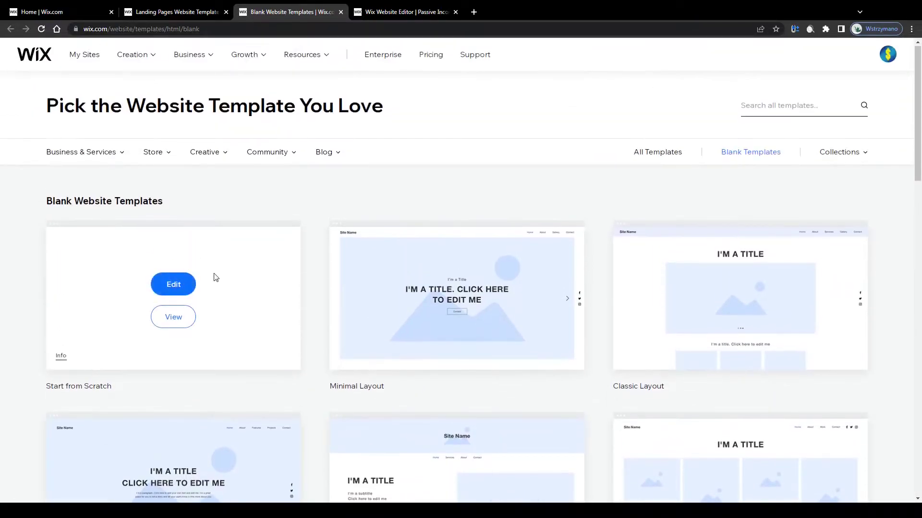
{"action": "left_click", "coordinate": [194, 12]}
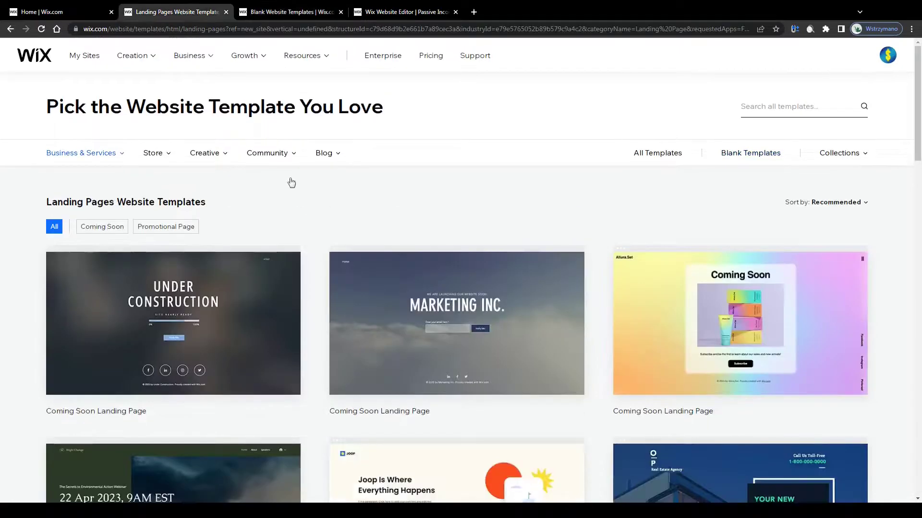
Browse the landing templates, reset zoom, and switch to the editor showing Marketing Inc.
{"action": "scroll", "coordinate": [295, 282], "scroll_direction": "down", "scroll_amount": 10}
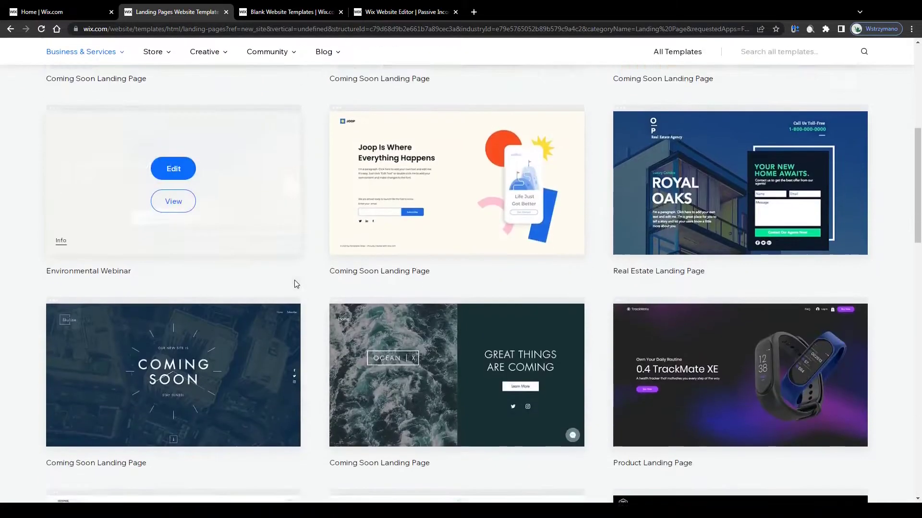
{"action": "scroll", "coordinate": [528, 331], "scroll_direction": "down", "scroll_amount": 3}
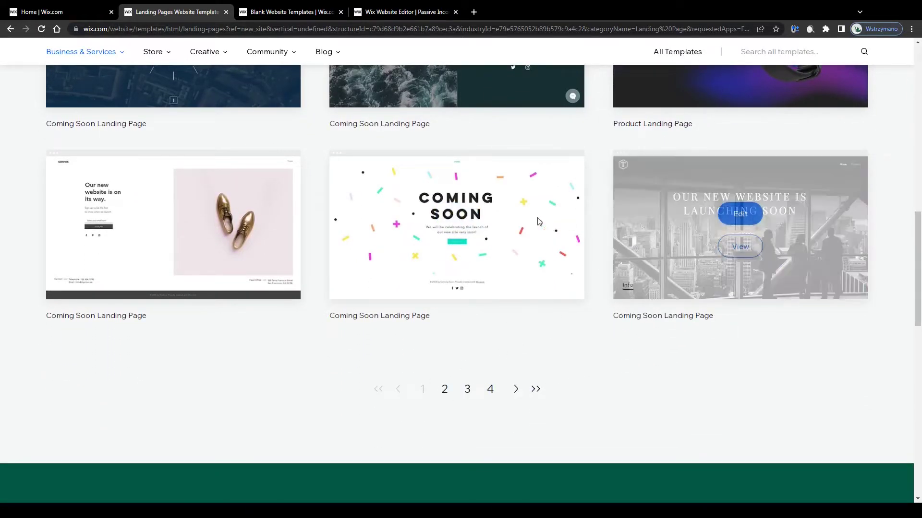
{"action": "scroll", "coordinate": [456, 225], "scroll_direction": "up", "scroll_amount": 6}
{"action": "scroll", "coordinate": [384, 228], "scroll_direction": "up", "scroll_amount": 8}
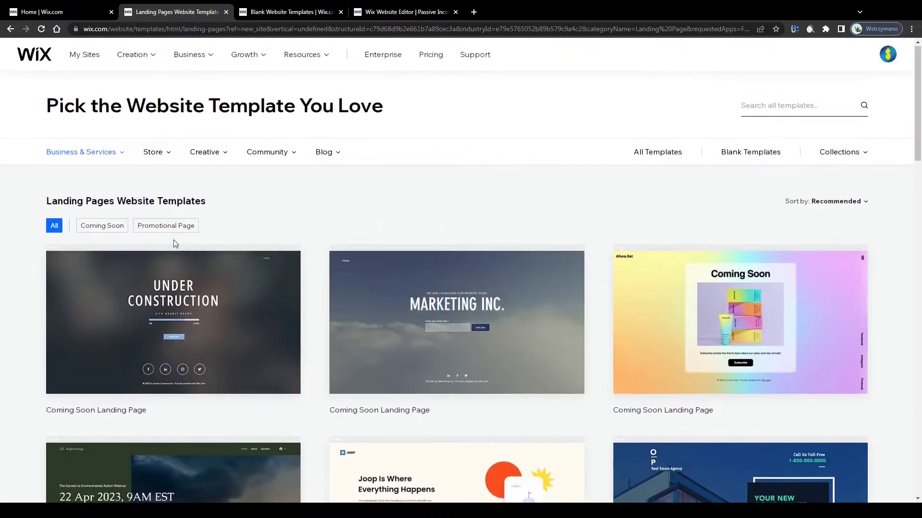
{"action": "mouse_move", "coordinate": [421, 290]}
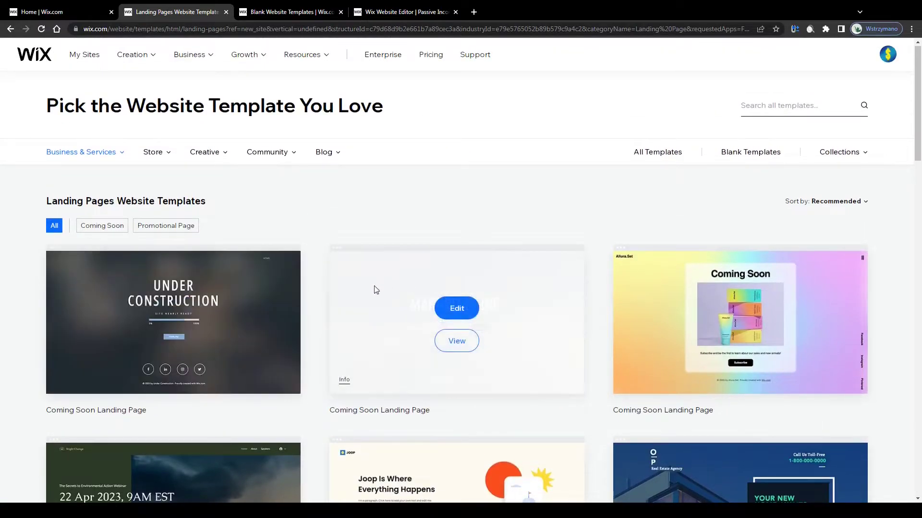
{"action": "scroll", "coordinate": [424, 295], "scroll_direction": "up", "scroll_amount": 5}
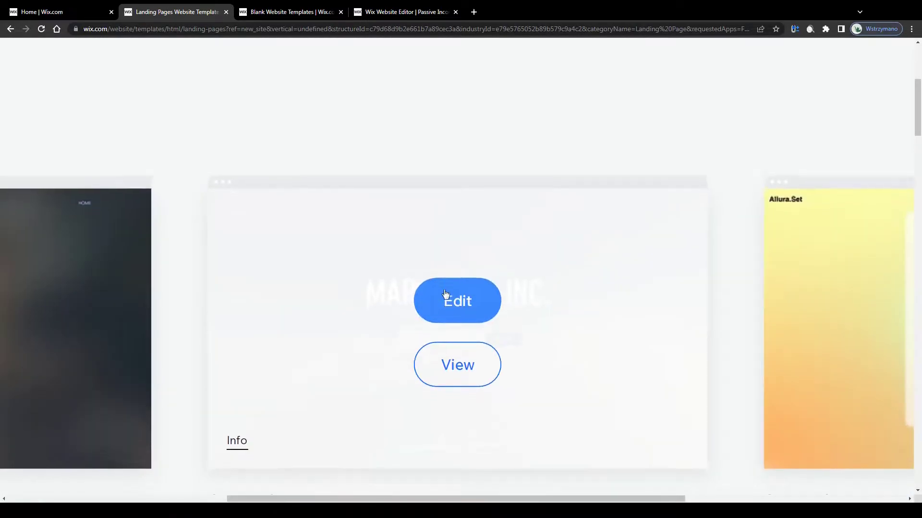
{"action": "scroll", "coordinate": [408, 273], "scroll_direction": "down", "scroll_amount": 1}
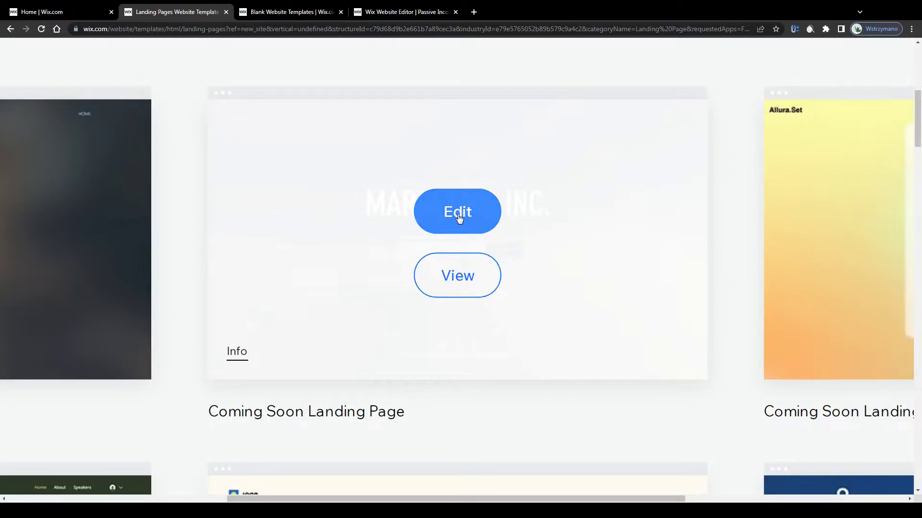
{"action": "key", "text": "ctrl+0"}
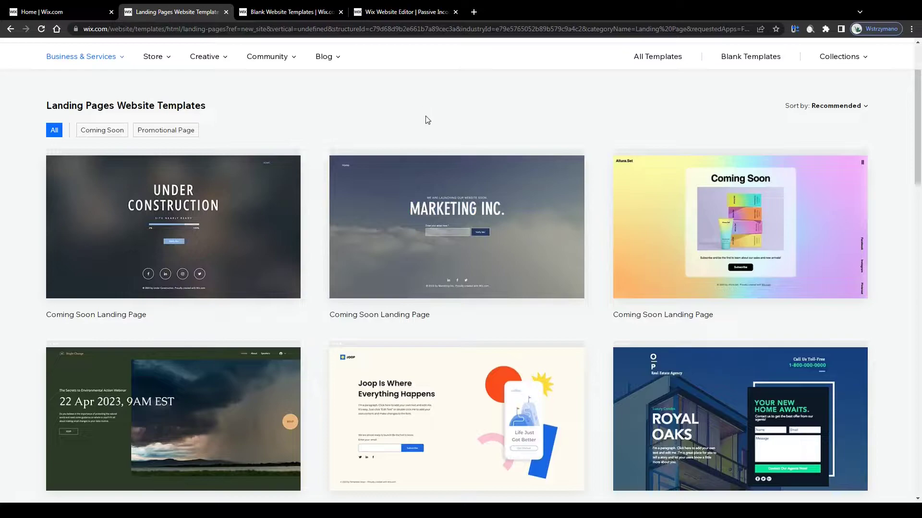
{"action": "key", "text": "ctrl+4"}
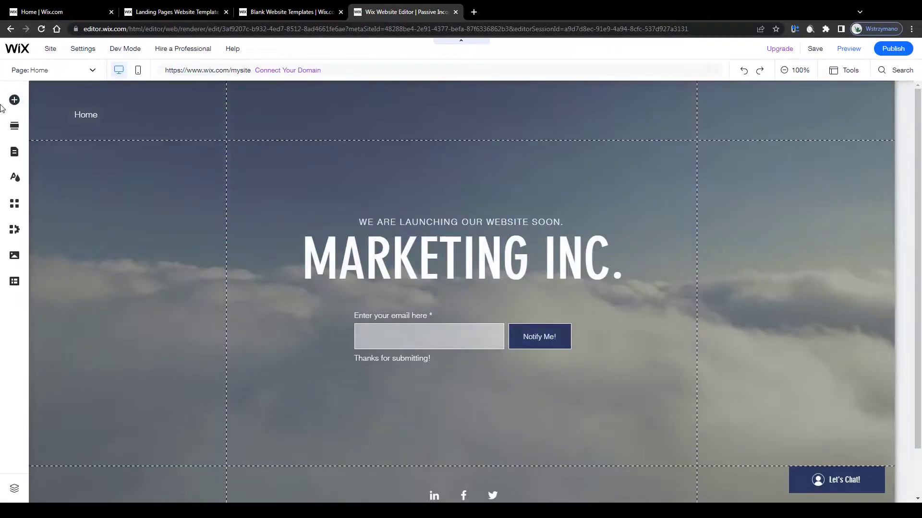
Browse the Image and Text categories in the Add Elements panel.
{"action": "key", "text": "ctrl+plus"}
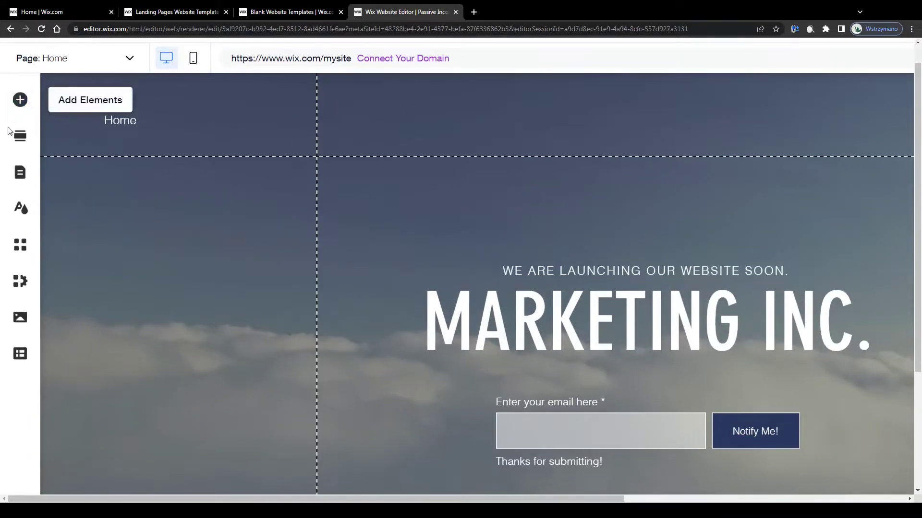
{"action": "left_click", "coordinate": [19, 100]}
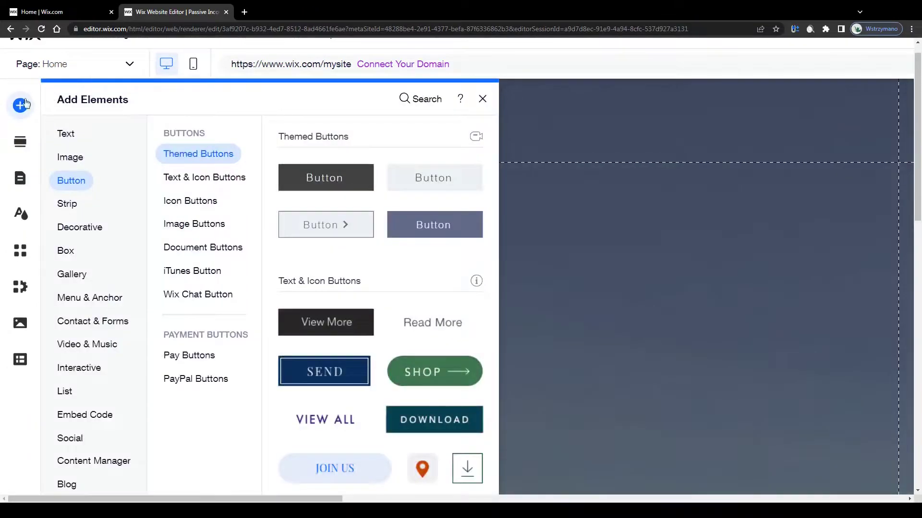
{"action": "left_click", "coordinate": [59, 158]}
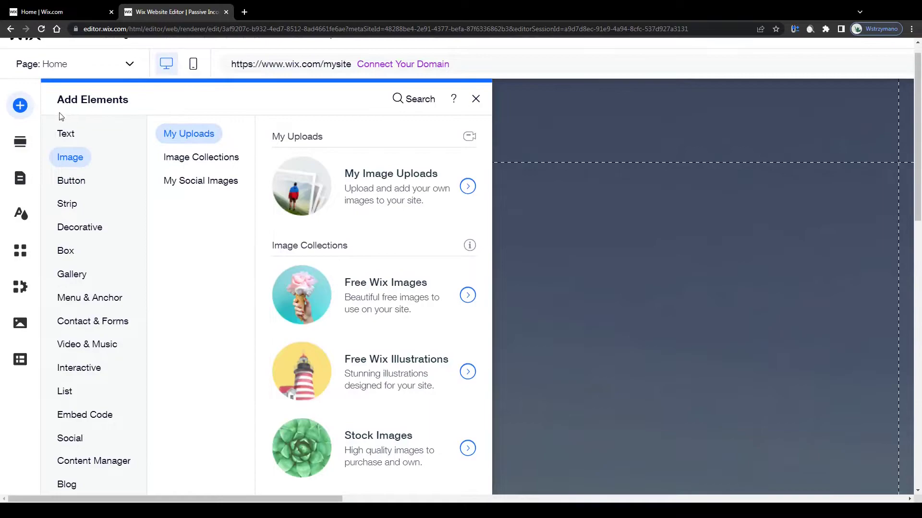
{"action": "key", "text": "ctrl+minus"}
{"action": "key", "text": "ctrl+minus"}
{"action": "left_click", "coordinate": [46, 120]}
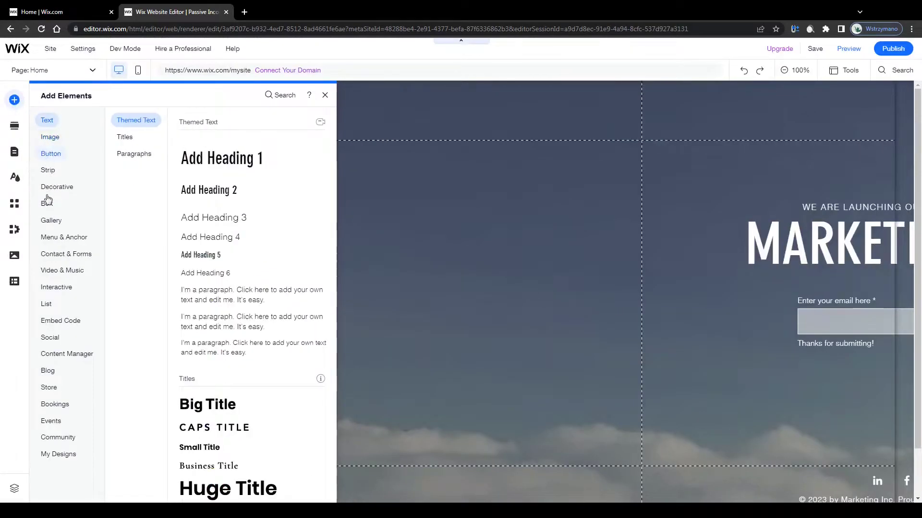
{"action": "left_click", "coordinate": [46, 118]}
Open the Add Section catalogue from the left sidebar.
{"action": "mouse_move", "coordinate": [50, 157]}
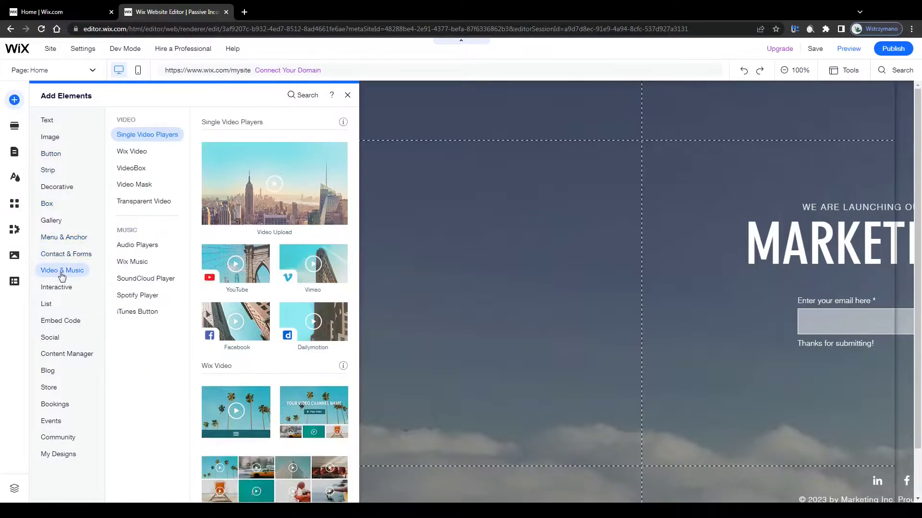
{"action": "mouse_move", "coordinate": [61, 341]}
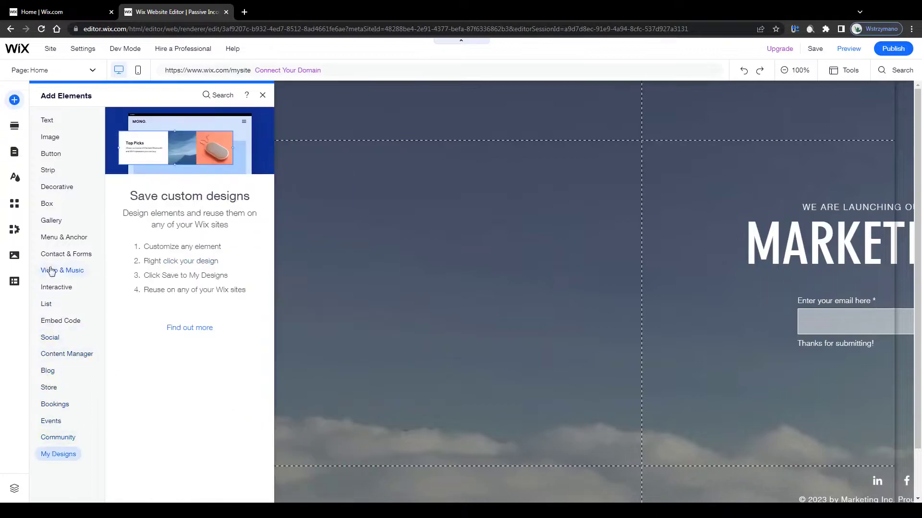
{"action": "left_click", "coordinate": [14, 127]}
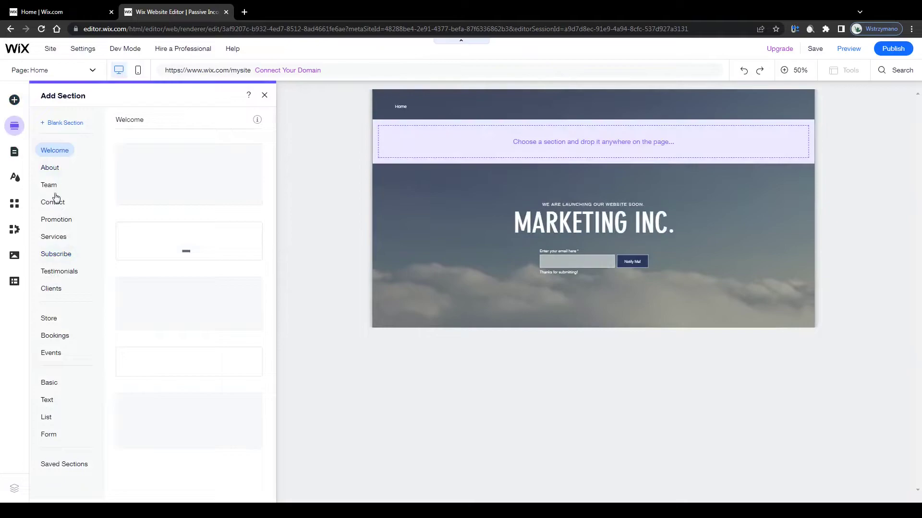
{"action": "left_click", "coordinate": [14, 152]}
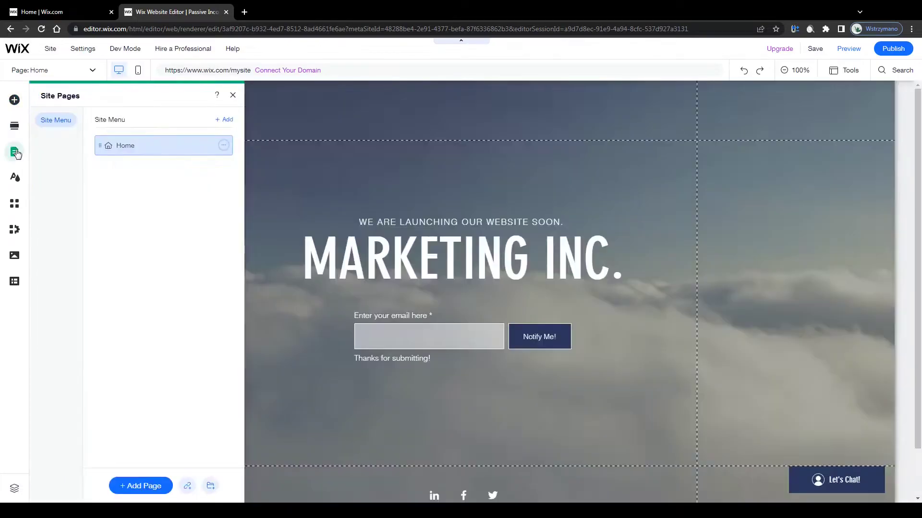
{"action": "left_click", "coordinate": [16, 179]}
{"action": "mouse_move", "coordinate": [73, 238]}
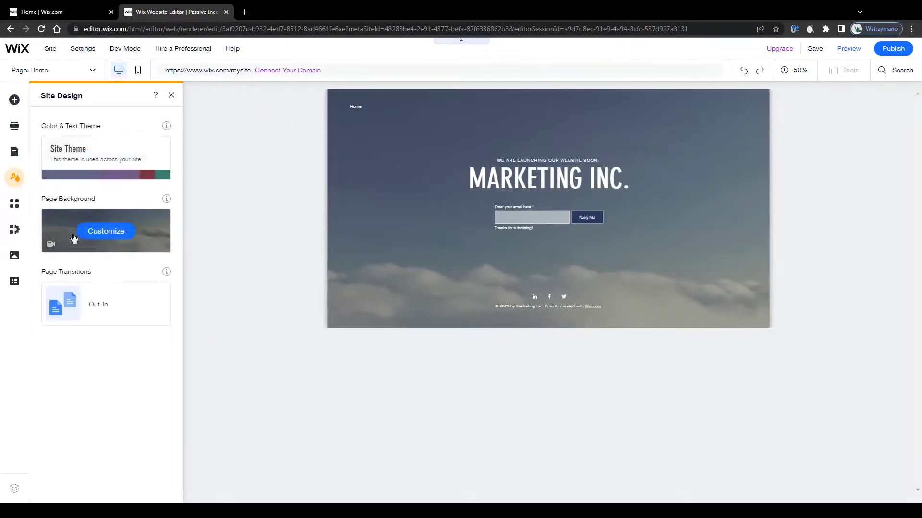
{"action": "left_click", "coordinate": [14, 203]}
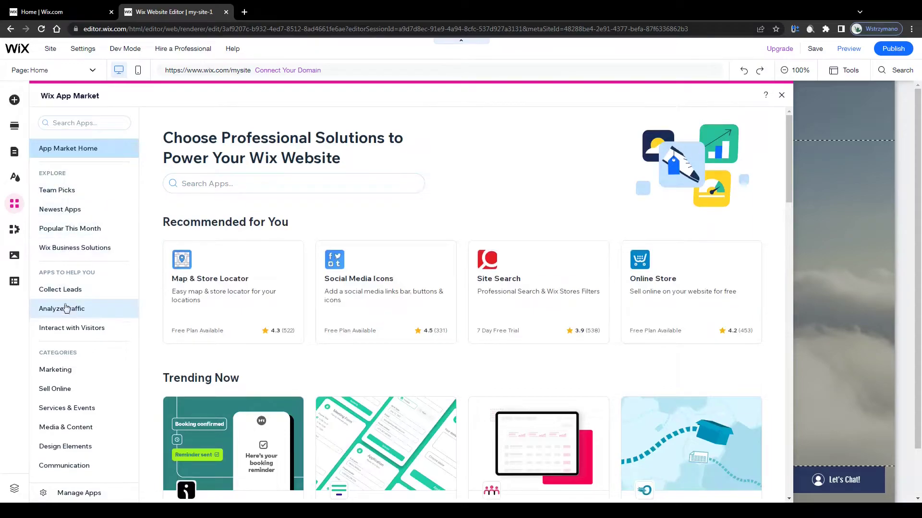
{"action": "left_click", "coordinate": [15, 255]}
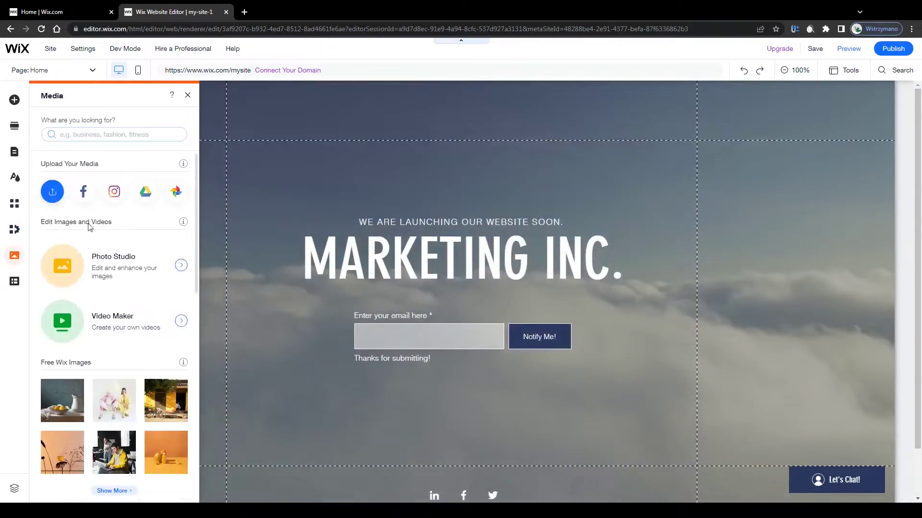
{"action": "scroll", "coordinate": [77, 276], "scroll_direction": "down", "scroll_amount": 4}
{"action": "scroll", "coordinate": [68, 278], "scroll_direction": "up", "scroll_amount": 4}
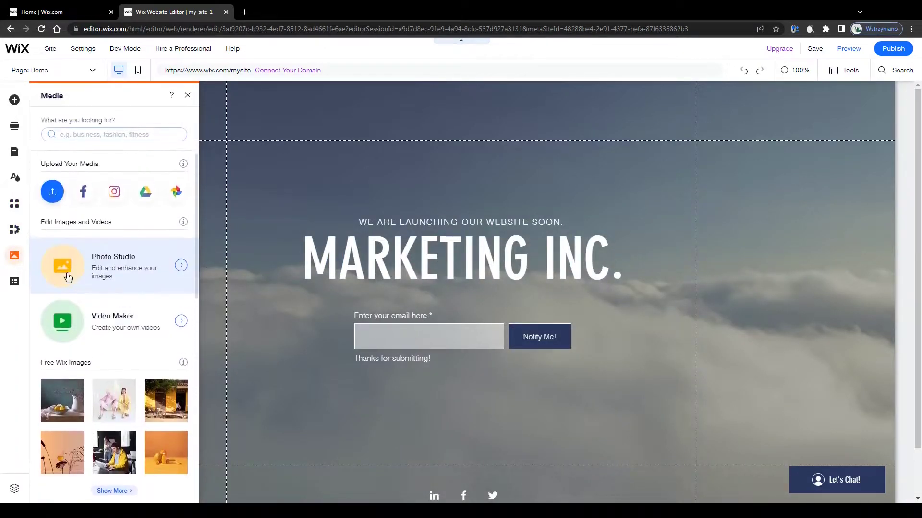
{"action": "left_click", "coordinate": [19, 282]}
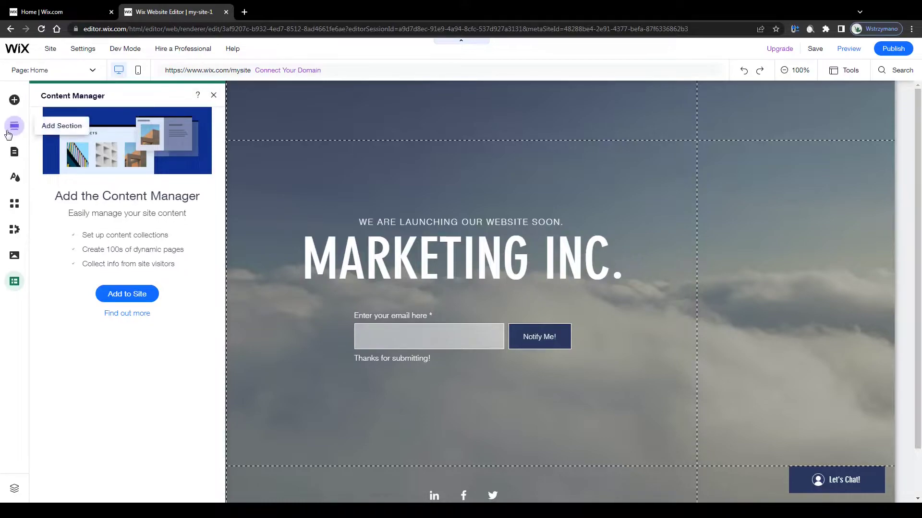
{"action": "left_click", "coordinate": [14, 126]}
{"action": "left_click", "coordinate": [15, 100]}
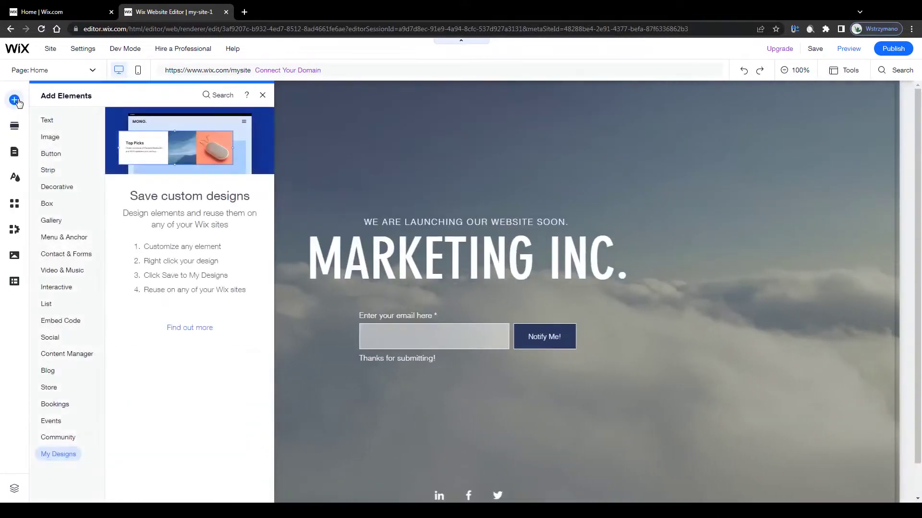
{"action": "left_click", "coordinate": [262, 95]}
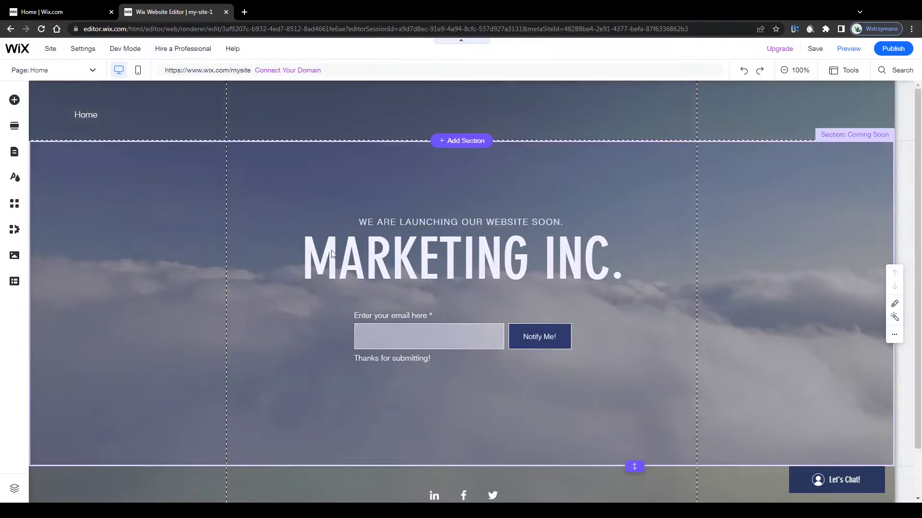
Move the MARKETING INC. heading slightly lower in the Coming Soon section.
{"action": "left_click", "coordinate": [397, 254]}
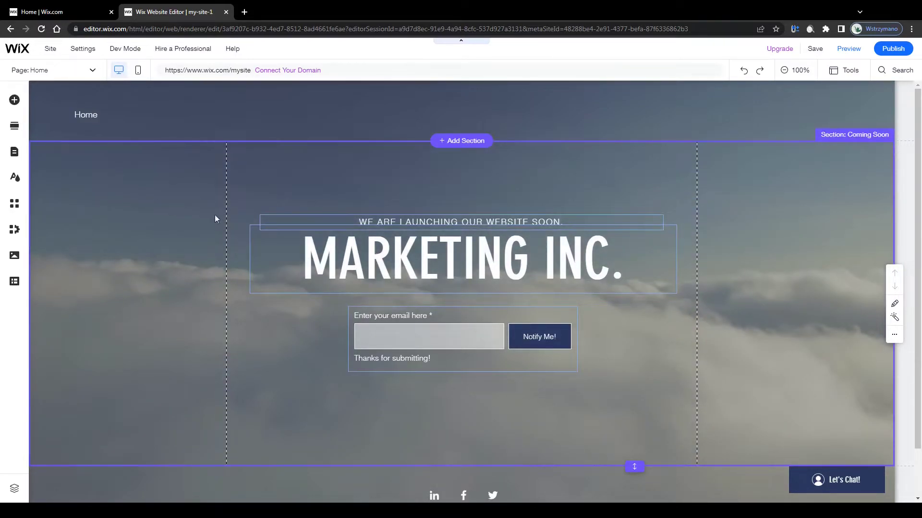
{"action": "mouse_move", "coordinate": [379, 267]}
{"action": "left_mouse_down"}
{"action": "mouse_move", "coordinate": [379, 240]}
{"action": "mouse_move", "coordinate": [381, 273]}
{"action": "mouse_move", "coordinate": [369, 258]}
{"action": "mouse_move", "coordinate": [387, 273]}
{"action": "left_mouse_up"}
{"action": "left_click", "coordinate": [103, 244]}
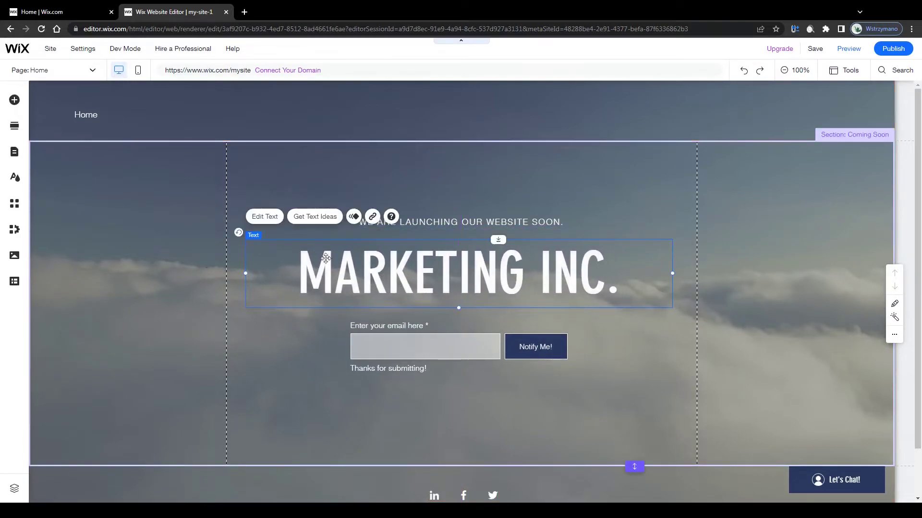
Add a Huge Title text from Text > Titles just above the launch tagline.
{"action": "left_click", "coordinate": [14, 101]}
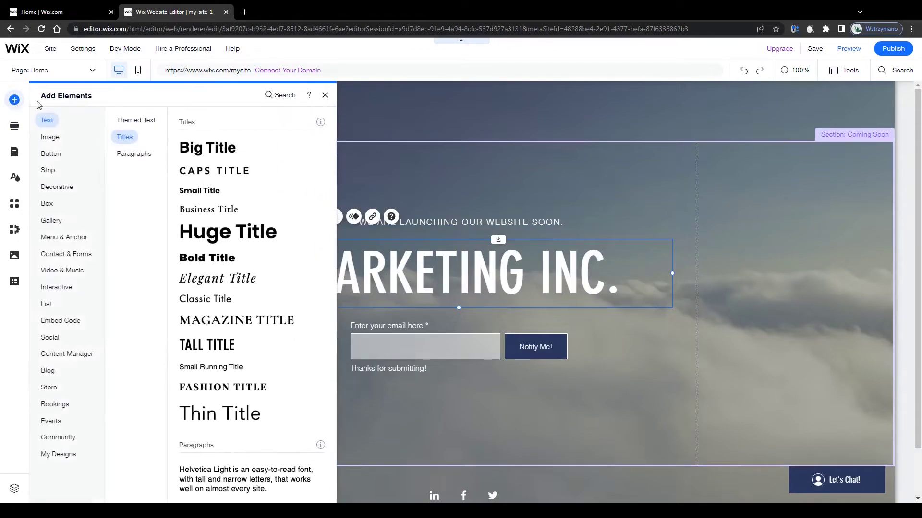
{"action": "left_click", "coordinate": [128, 121]}
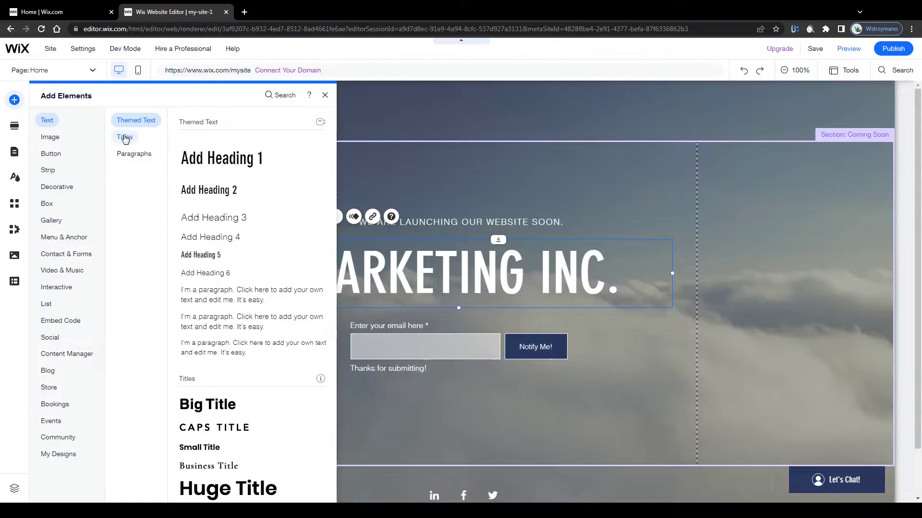
{"action": "left_click", "coordinate": [124, 138]}
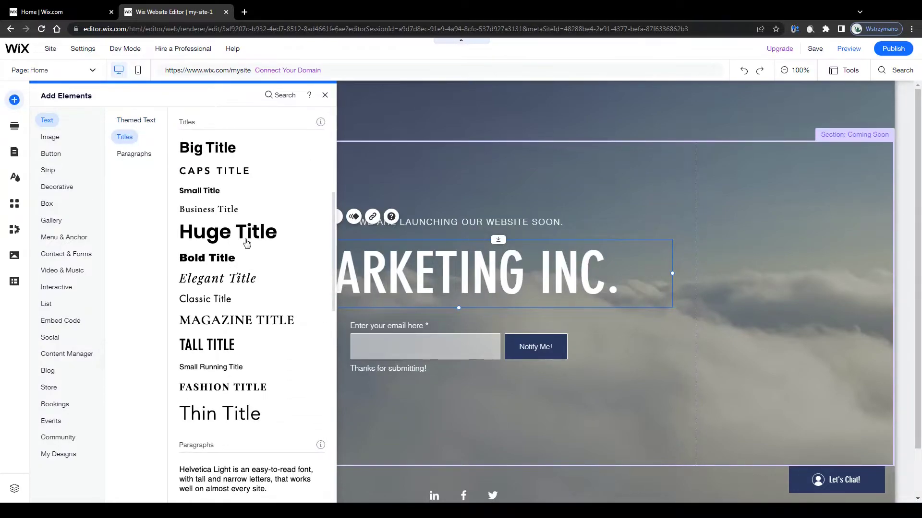
{"action": "left_click_drag", "start_coordinate": [247, 244], "coordinate": [423, 177]}
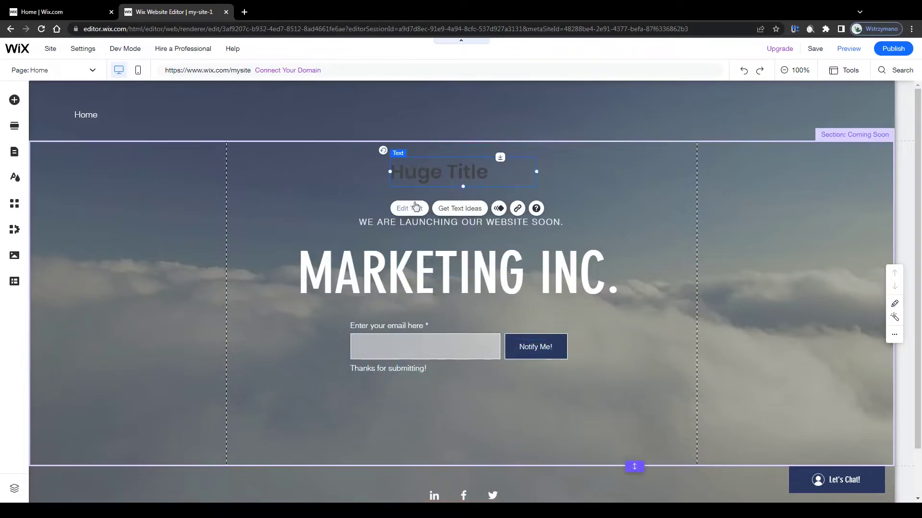
Reduce the Huge Title's font size to 38 px in its text settings.
{"action": "left_click", "coordinate": [415, 208]}
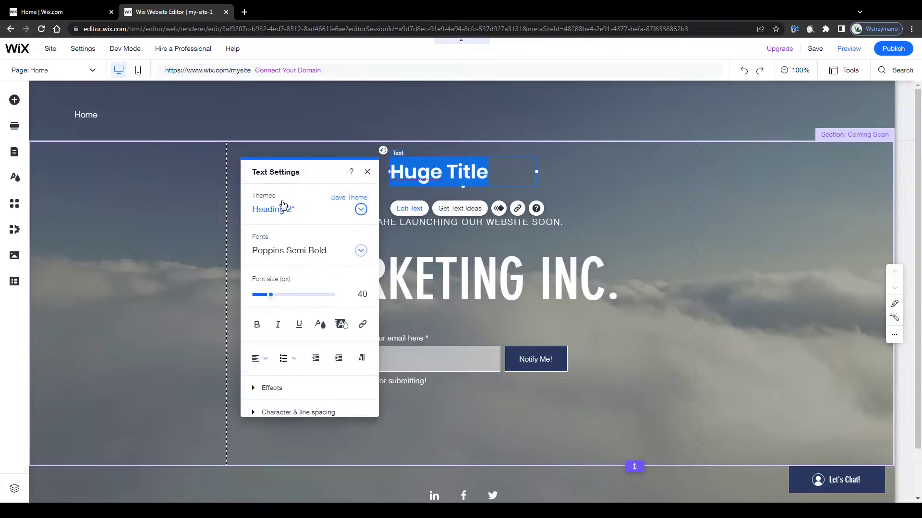
{"action": "left_click", "coordinate": [361, 218]}
{"action": "left_click", "coordinate": [361, 216]}
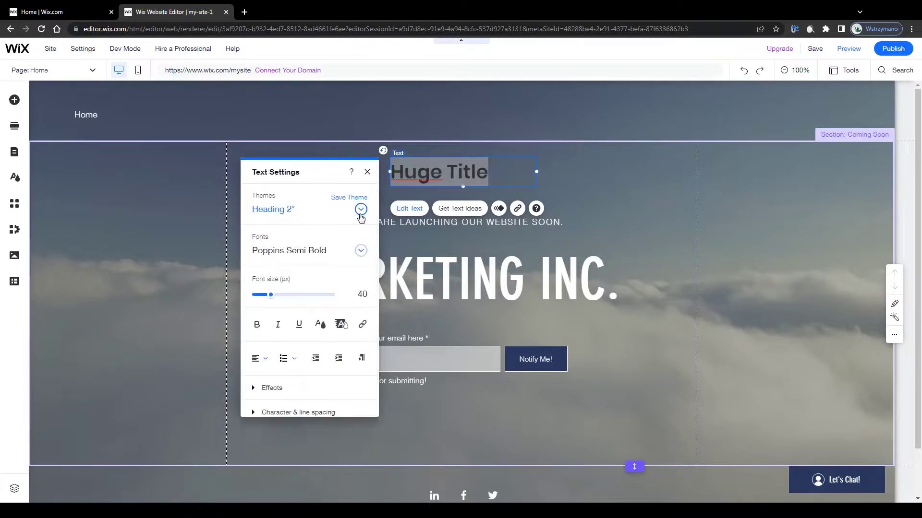
{"action": "left_click", "coordinate": [361, 250]}
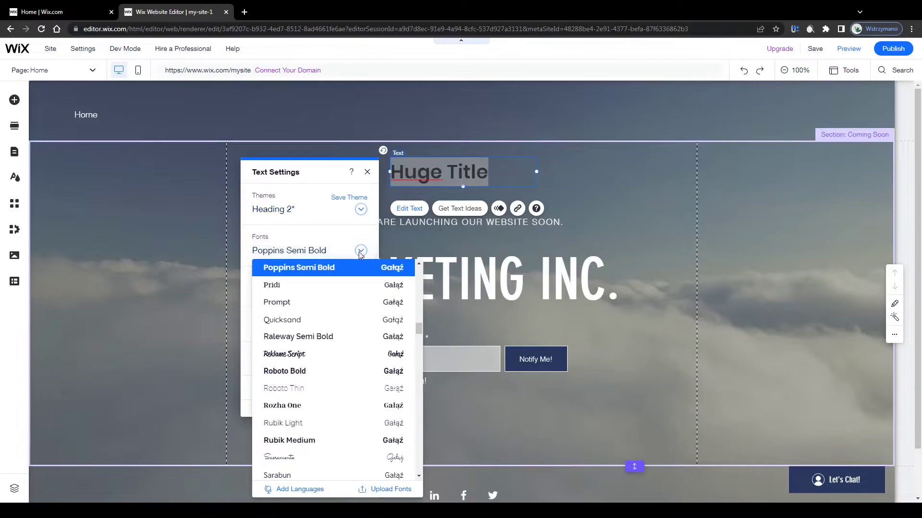
{"action": "left_click", "coordinate": [361, 251]}
{"action": "left_click_drag", "start_coordinate": [271, 295], "coordinate": [267, 296]}
Try bold, italic, colour, alignment and effects on the title, keeping it unchanged and left-aligned.
{"action": "left_click", "coordinate": [258, 325]}
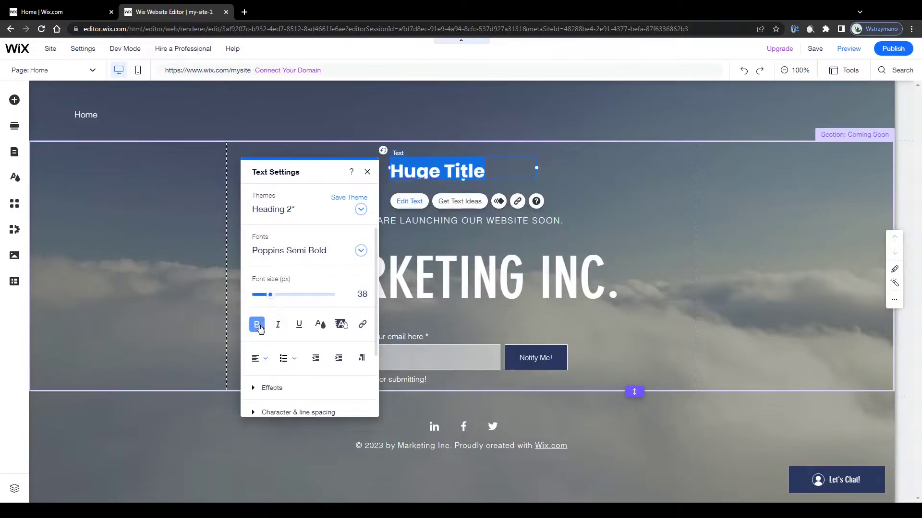
{"action": "left_click", "coordinate": [257, 325]}
{"action": "left_click", "coordinate": [277, 325]}
{"action": "left_click", "coordinate": [277, 325]}
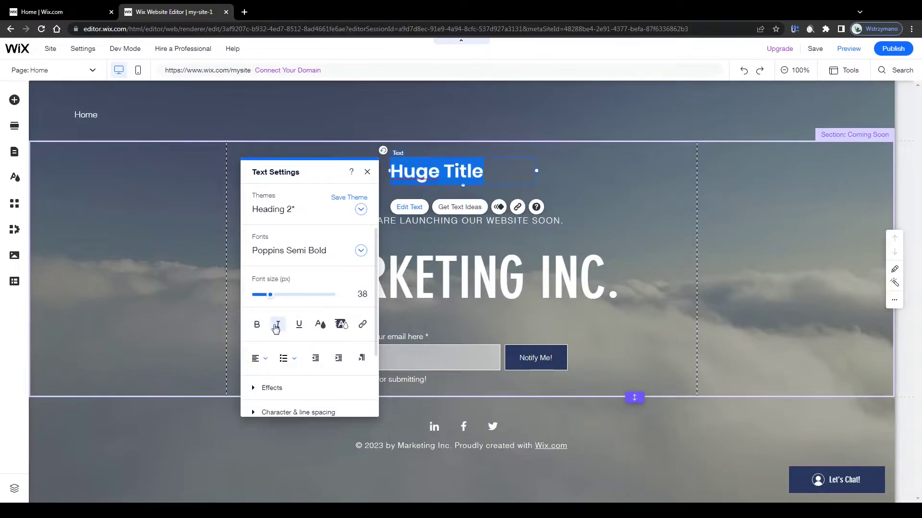
{"action": "left_click", "coordinate": [319, 326]}
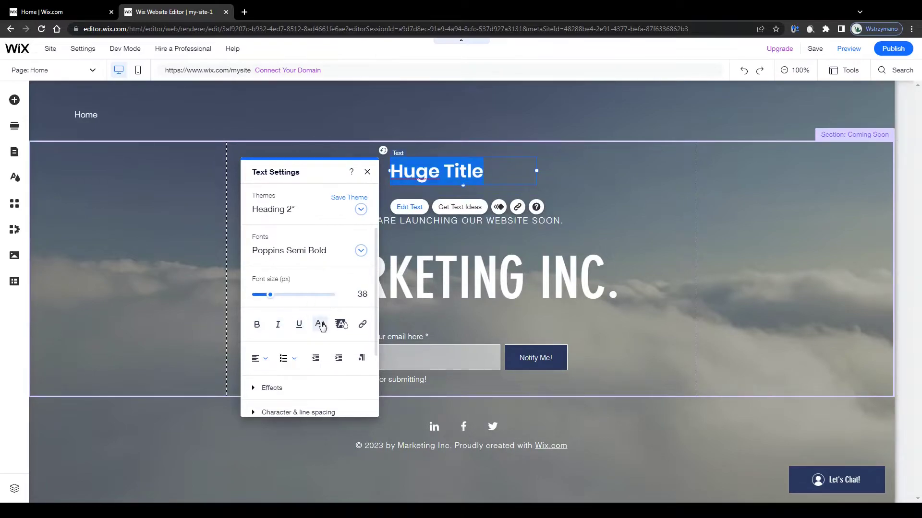
{"action": "left_click", "coordinate": [259, 364]}
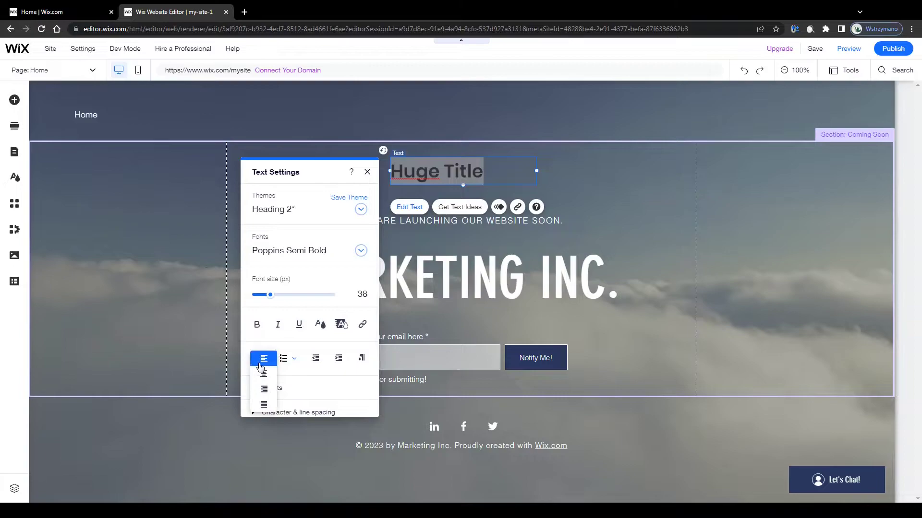
{"action": "left_click", "coordinate": [260, 364]}
{"action": "scroll", "coordinate": [270, 346], "scroll_direction": "down", "scroll_amount": 1}
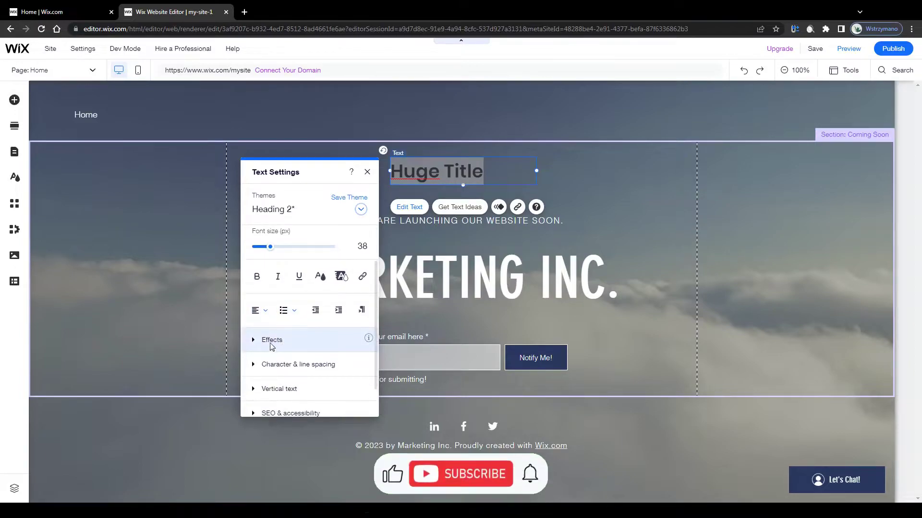
{"action": "left_click", "coordinate": [272, 340]}
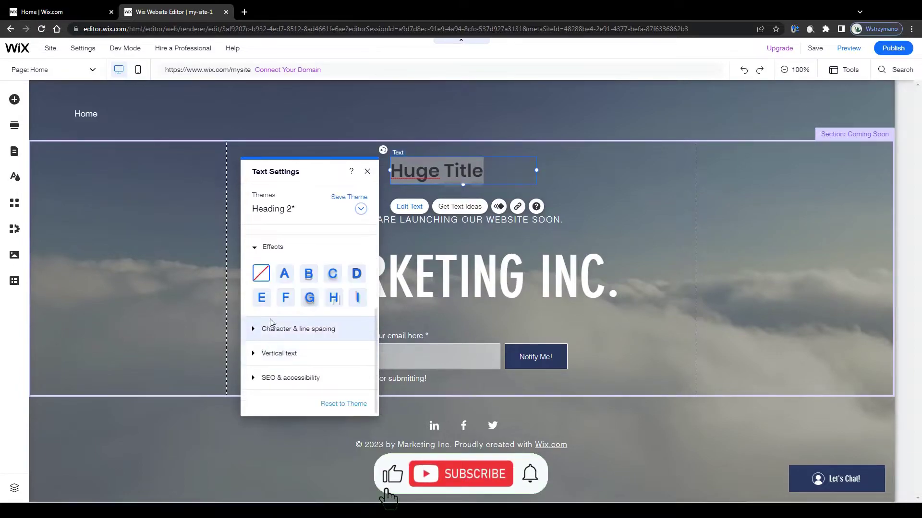
{"action": "left_click", "coordinate": [253, 249]}
{"action": "left_click", "coordinate": [367, 172]}
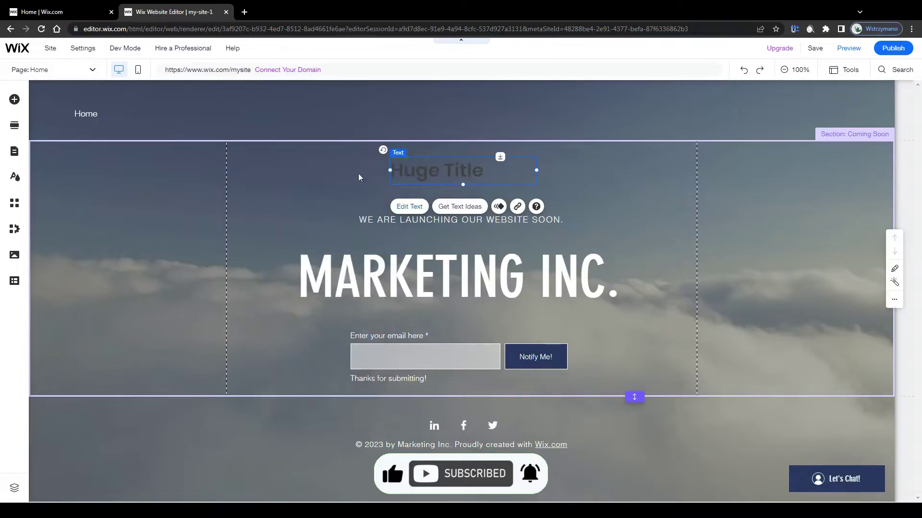
Start rewriting the MARKETING INC. heading, typing 'COMING SOON!' over it.
{"action": "left_click", "coordinate": [338, 189]}
{"action": "left_click", "coordinate": [382, 278]}
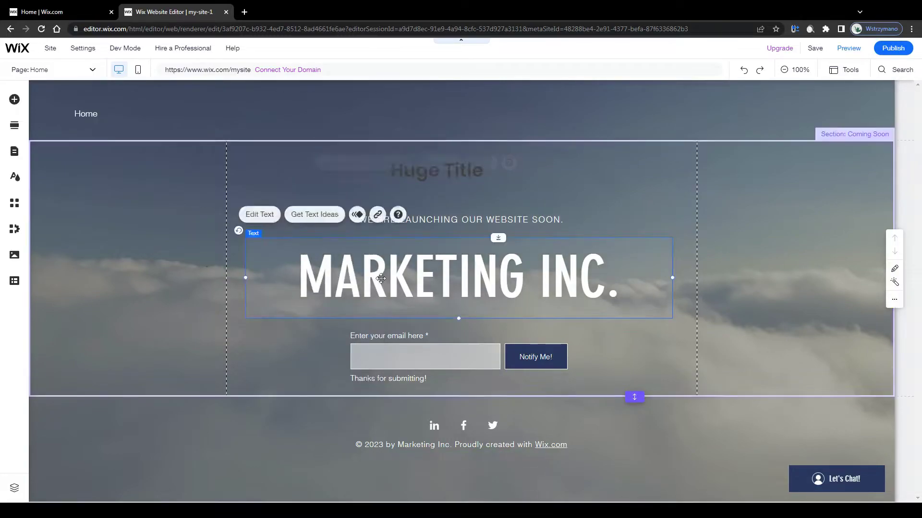
{"action": "left_click", "coordinate": [263, 215]}
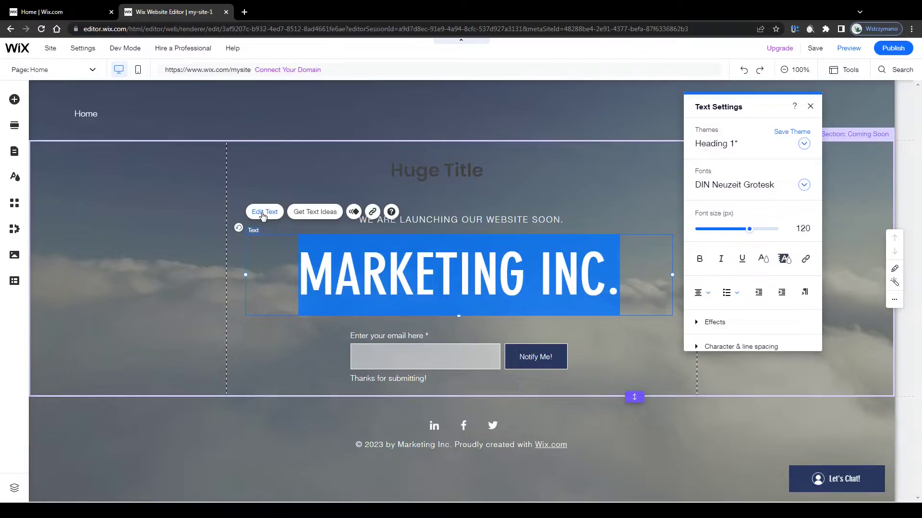
{"action": "type", "text": "COMING SOON!"}
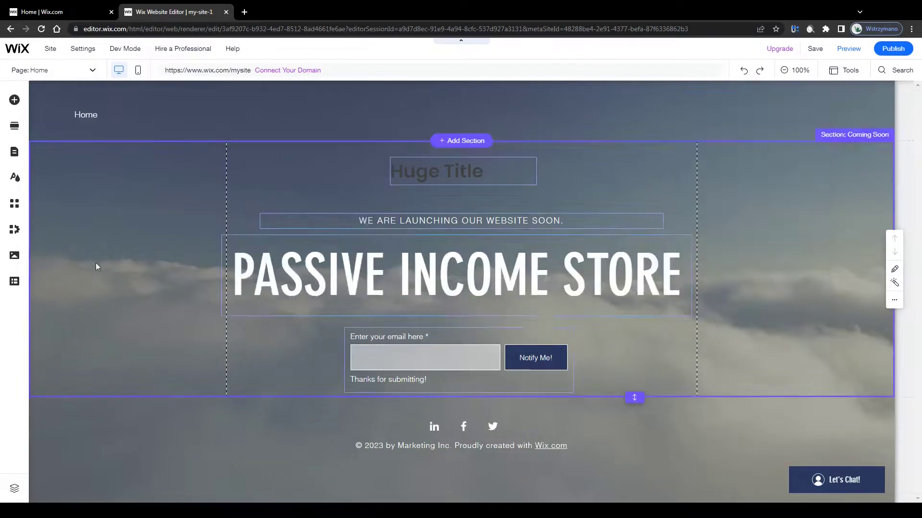
Open the Coming Soon section's background options and its image picker from Media from Wix.
{"action": "left_click", "coordinate": [87, 321]}
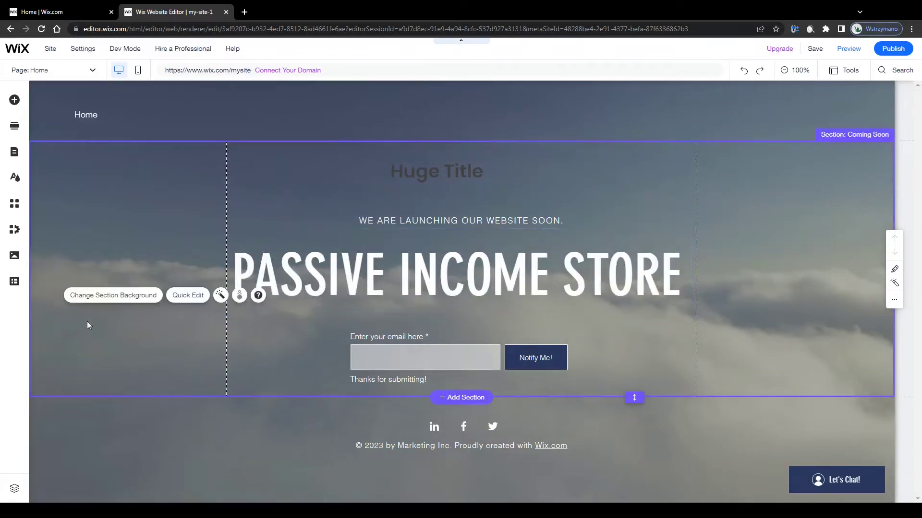
{"action": "left_click", "coordinate": [113, 296]}
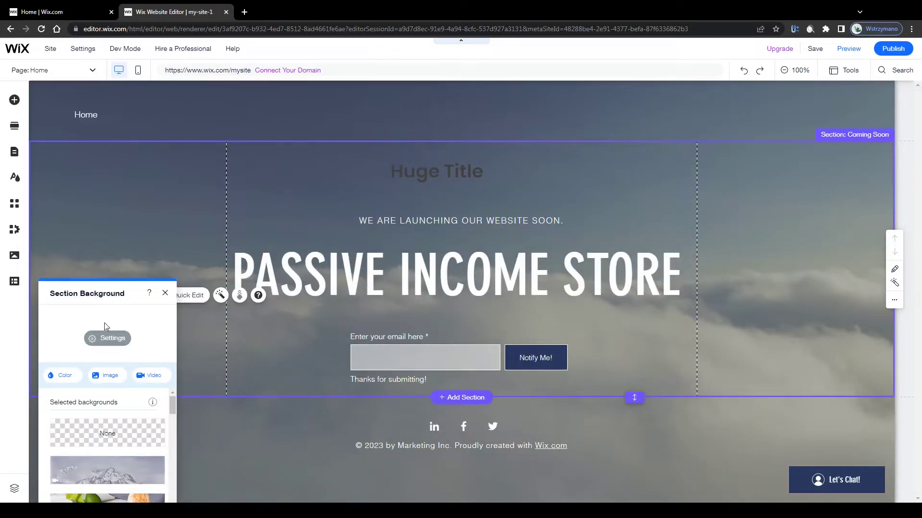
{"action": "left_click", "coordinate": [112, 376]}
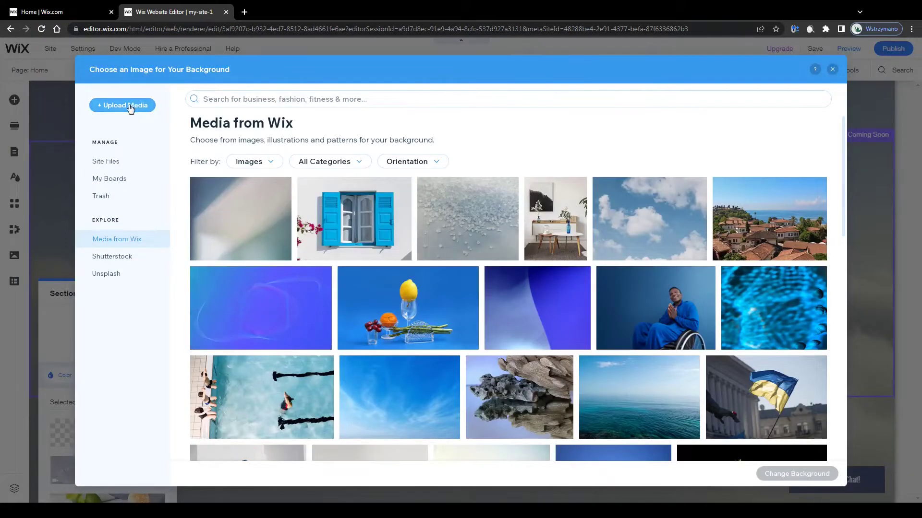
{"action": "key", "text": "ctrl+plus"}
{"action": "key", "text": "ctrl+plus"}
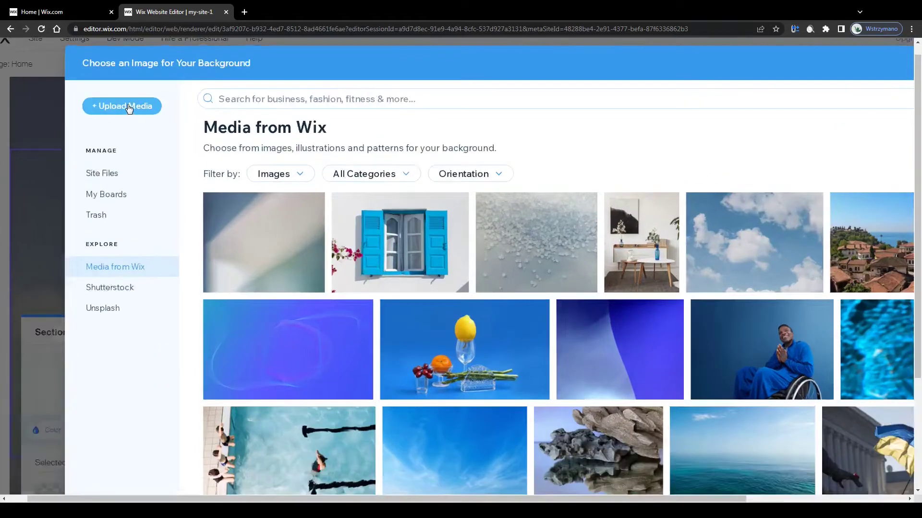
{"action": "left_click", "coordinate": [126, 111]}
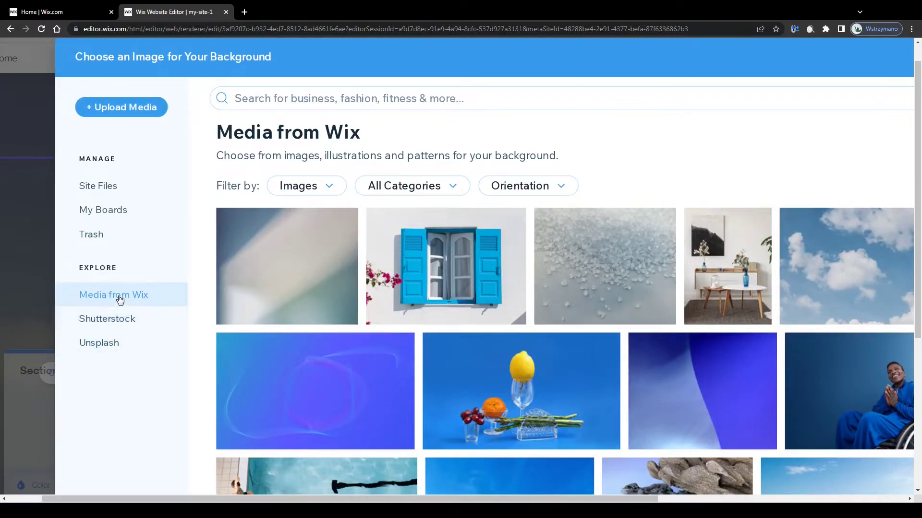
{"action": "left_click", "coordinate": [115, 325]}
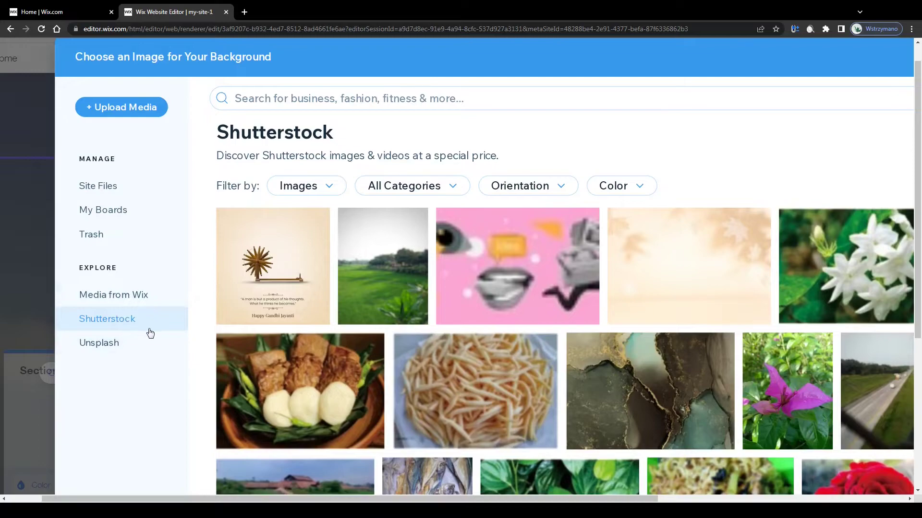
{"action": "left_click", "coordinate": [127, 300]}
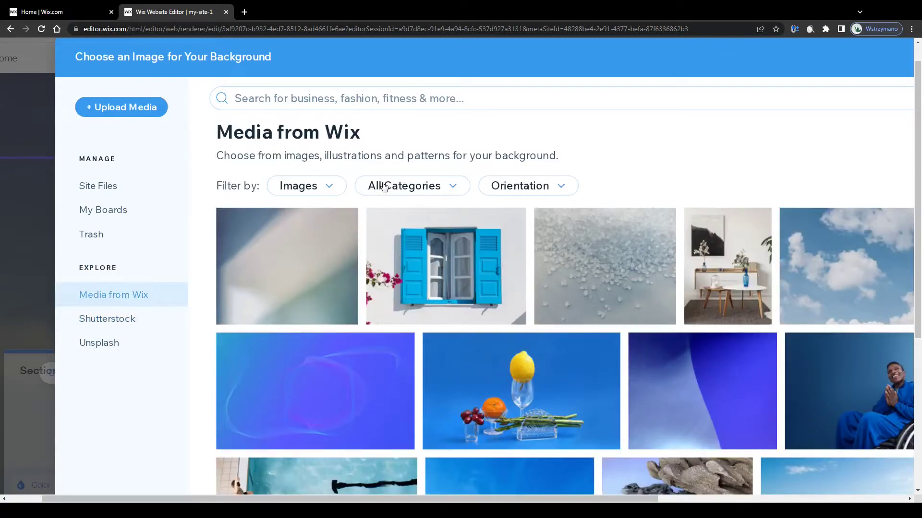
{"action": "left_click_drag", "start_coordinate": [218, 162], "coordinate": [278, 157]}
{"action": "left_click", "coordinate": [328, 104]}
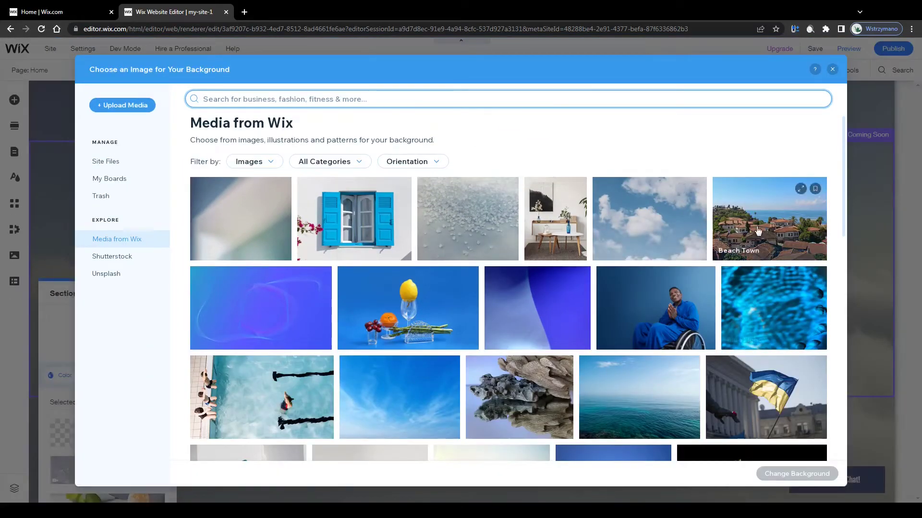
Apply the Beach Town photo as the section background and close the background panel.
{"action": "left_click", "coordinate": [772, 228]}
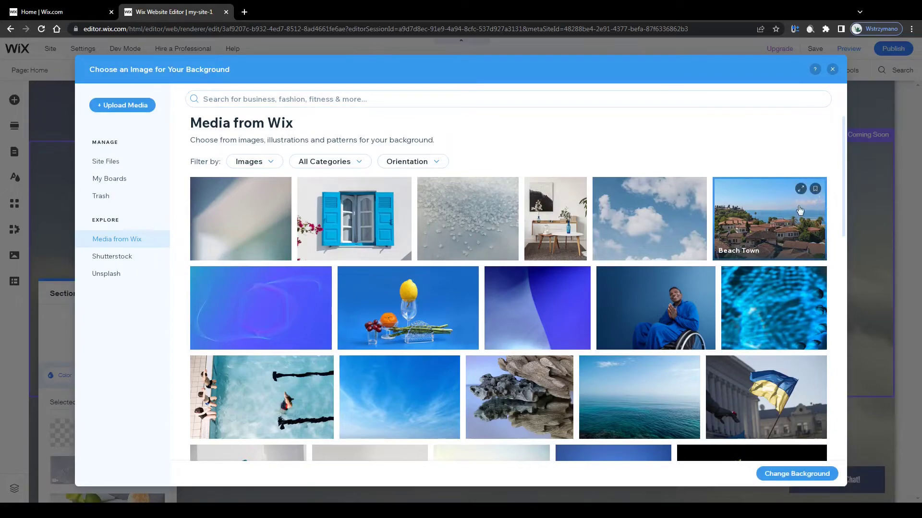
{"action": "left_click", "coordinate": [829, 477]}
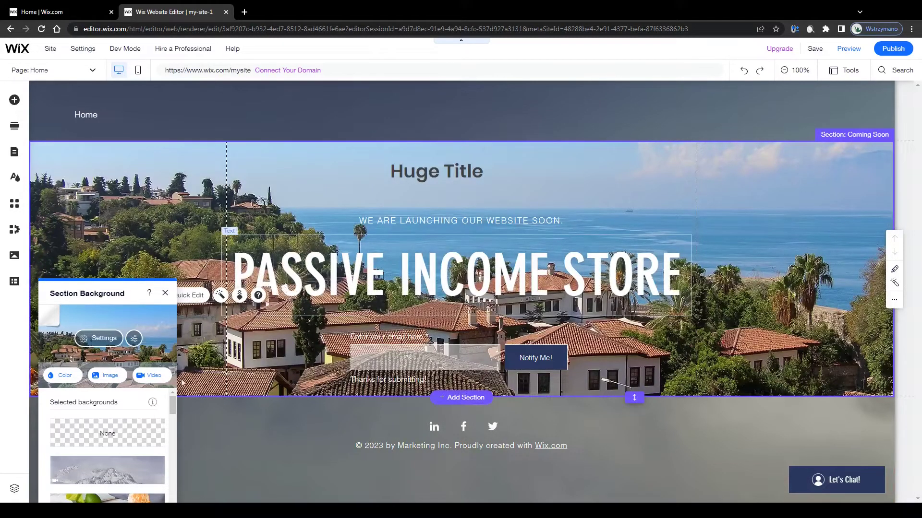
{"action": "key", "text": "Escape"}
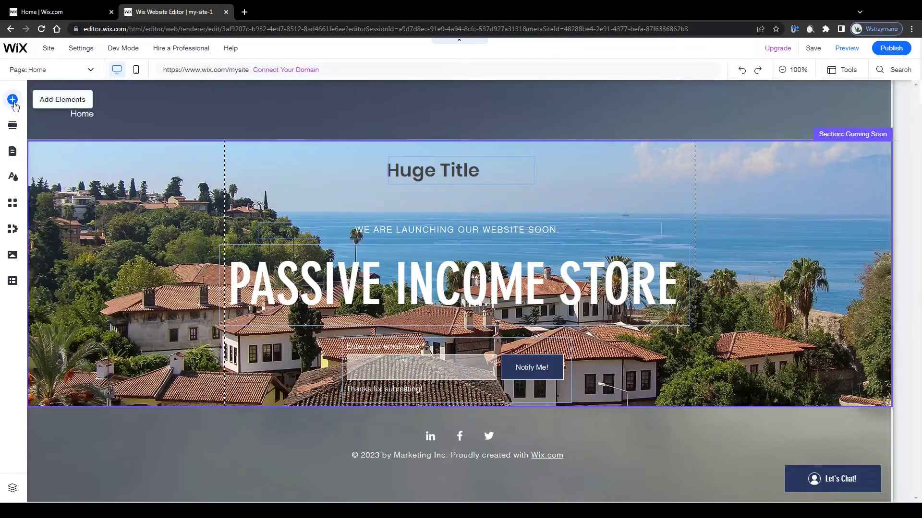
Add the 'Join our mailing list' form from Add Elements' Contact & Forms subscribe designs.
{"action": "left_click", "coordinate": [13, 100]}
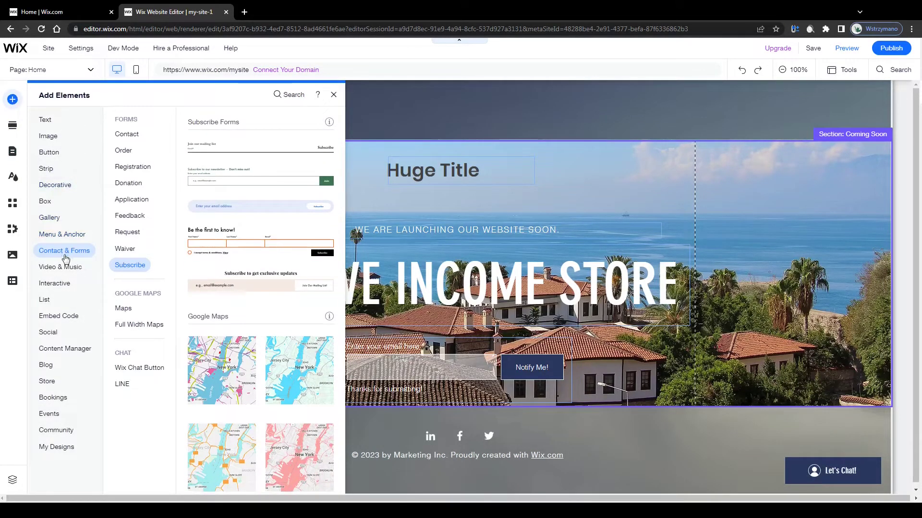
{"action": "left_click", "coordinate": [59, 235]}
{"action": "scroll", "coordinate": [59, 236], "scroll_direction": "up", "scroll_amount": 3, "text": "ctrl"}
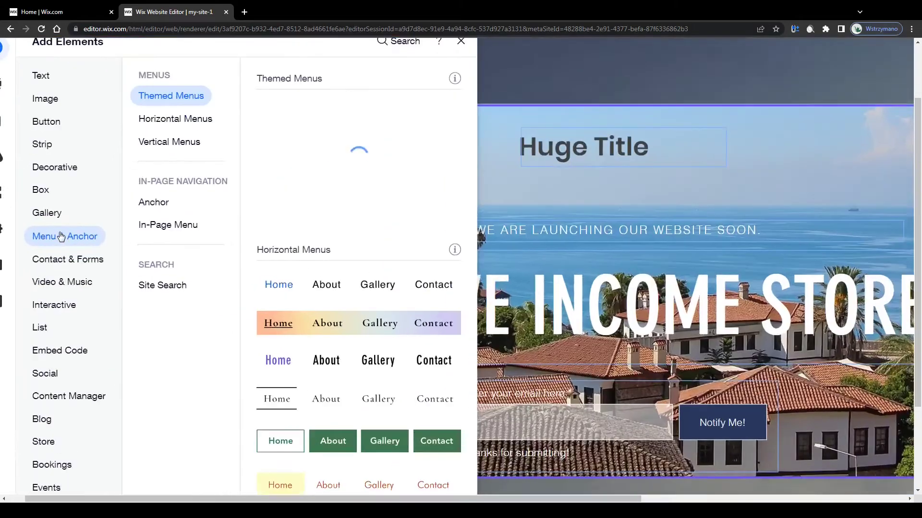
{"action": "left_click", "coordinate": [65, 267]}
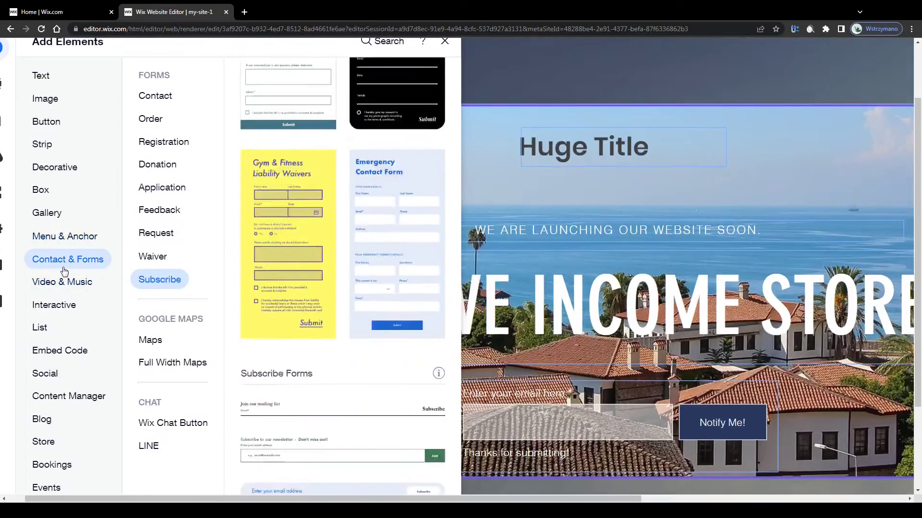
{"action": "left_click", "coordinate": [158, 98]}
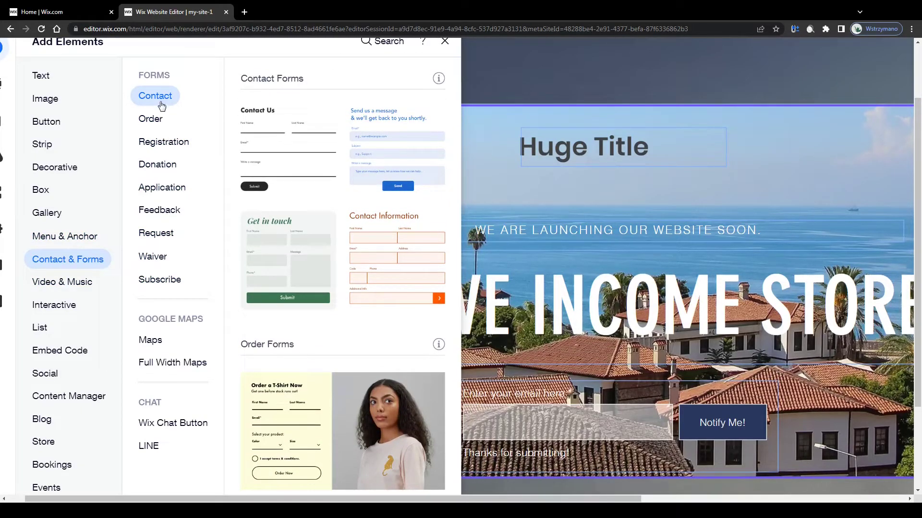
{"action": "left_click", "coordinate": [100, 237]}
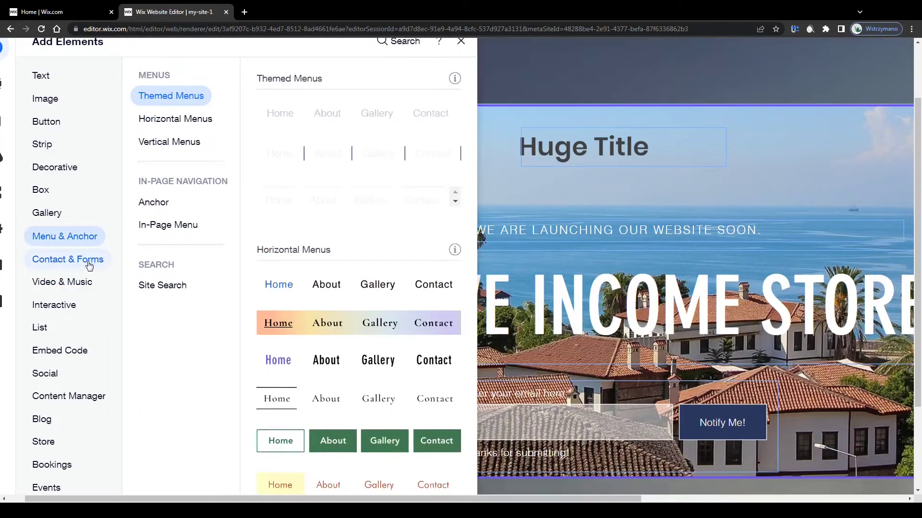
{"action": "left_click", "coordinate": [89, 266]}
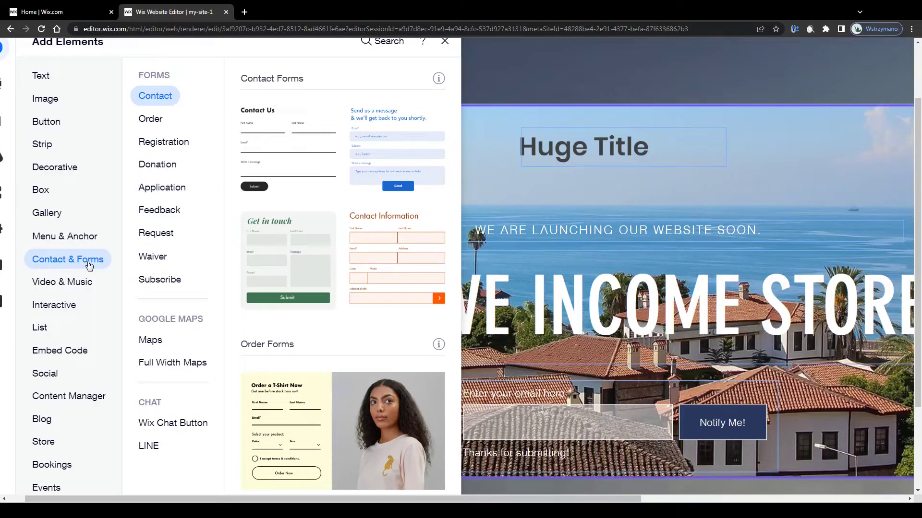
{"action": "left_click", "coordinate": [169, 117]}
{"action": "left_click", "coordinate": [150, 140]}
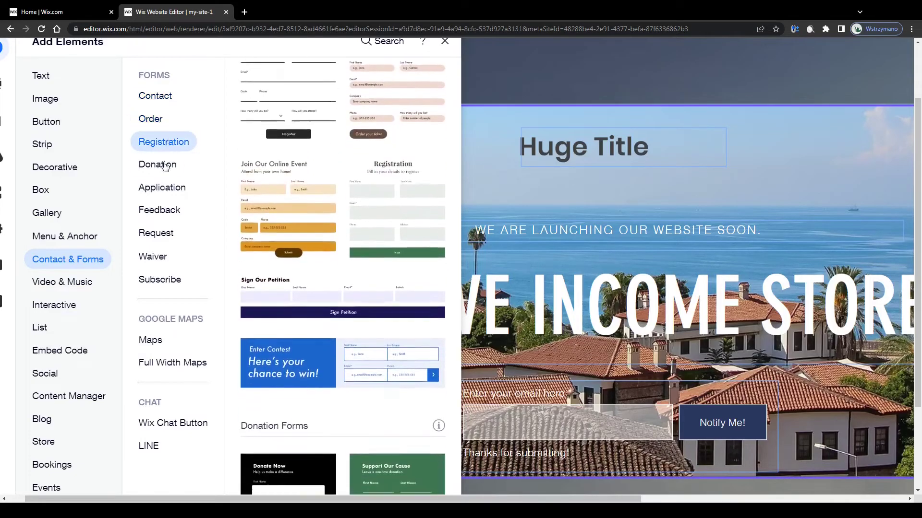
{"action": "left_click", "coordinate": [159, 276]}
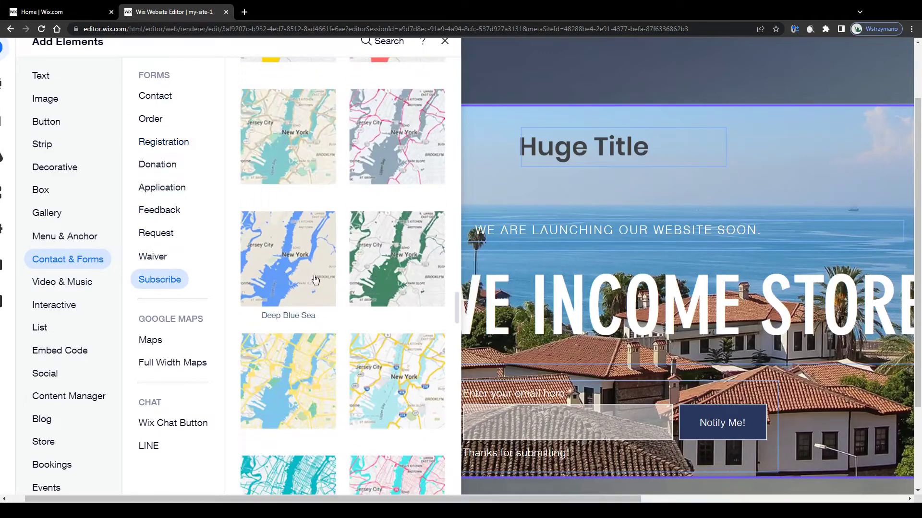
{"action": "scroll", "coordinate": [316, 280], "scroll_direction": "up", "scroll_amount": 5}
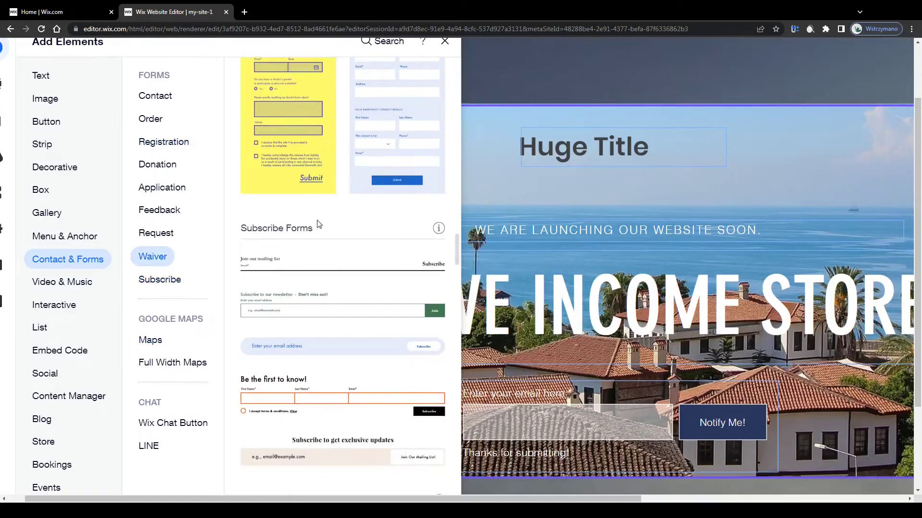
{"action": "left_click", "coordinate": [160, 279]}
Delete the new mailing-list form and nudge the existing email subscribe form slightly left.
{"action": "left_click", "coordinate": [336, 202]}
{"action": "left_click_drag", "start_coordinate": [444, 292], "coordinate": [426, 199]}
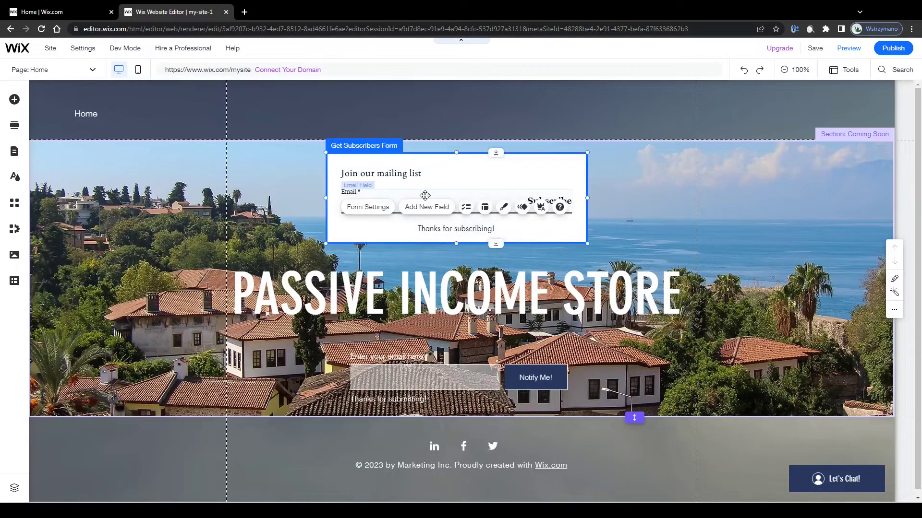
{"action": "key", "text": "Delete"}
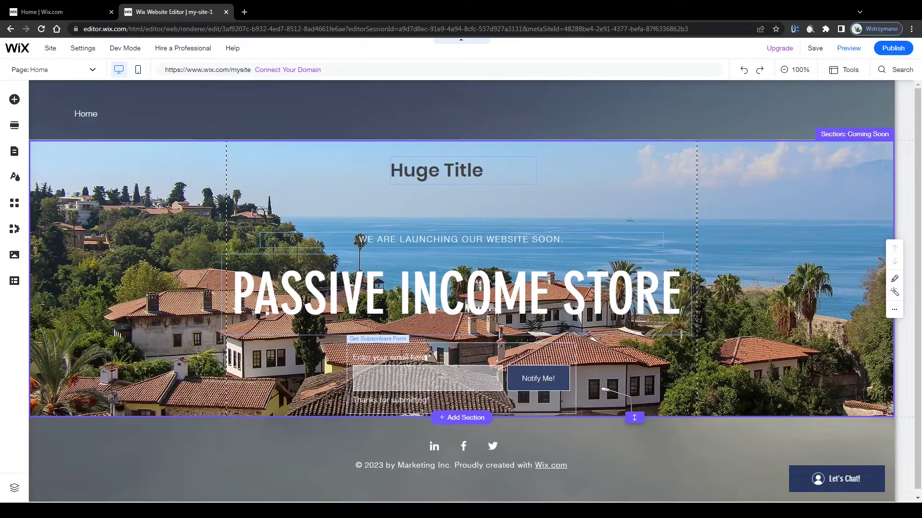
{"action": "left_click", "coordinate": [388, 361]}
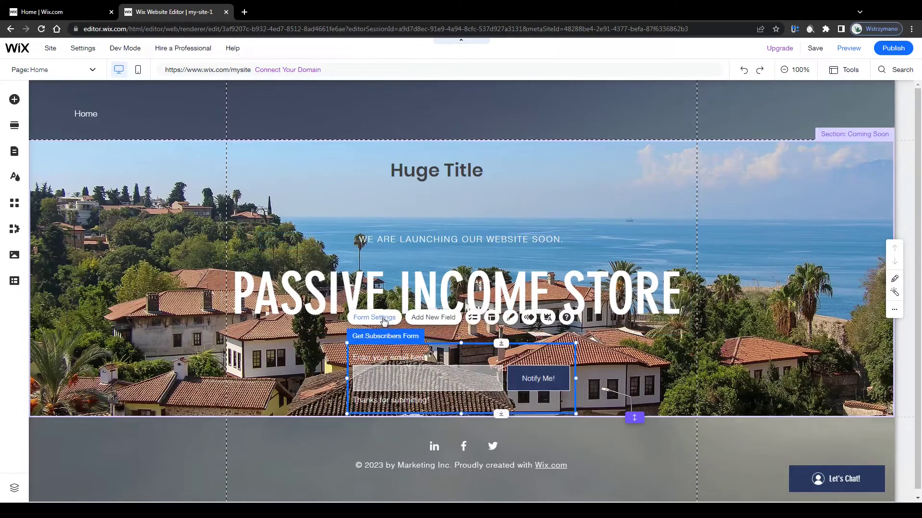
{"action": "left_click", "coordinate": [385, 318]}
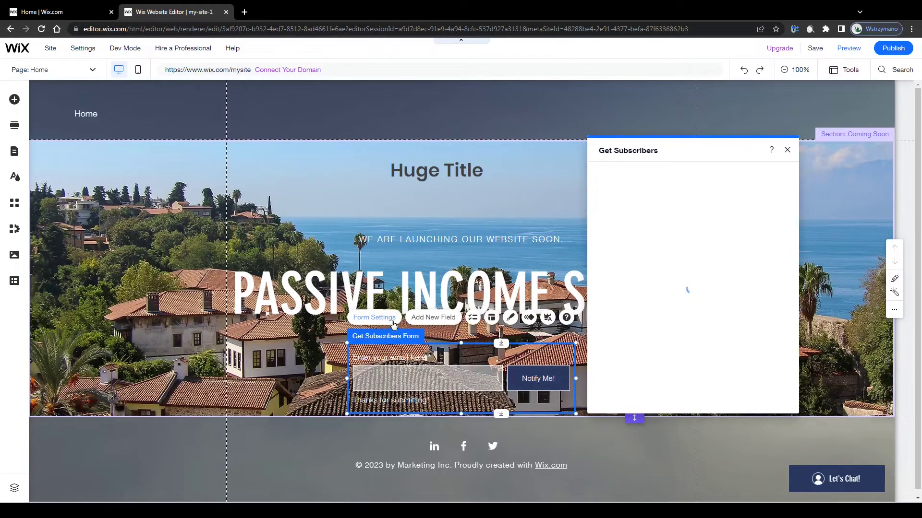
{"action": "left_click", "coordinate": [420, 340]}
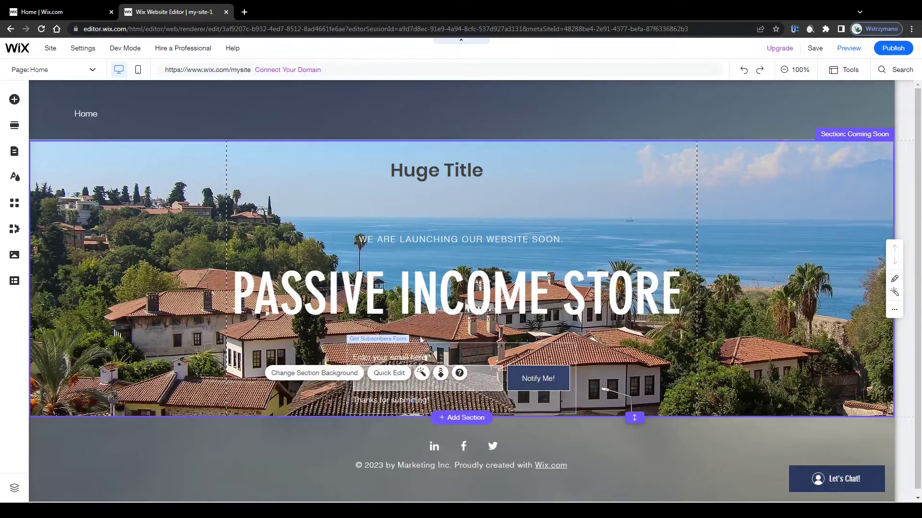
{"action": "left_click_drag", "start_coordinate": [420, 339], "coordinate": [411, 349]}
Review the form's submit message, payment and automation settings, plus the Notify Me! button settings.
{"action": "left_click", "coordinate": [500, 321]}
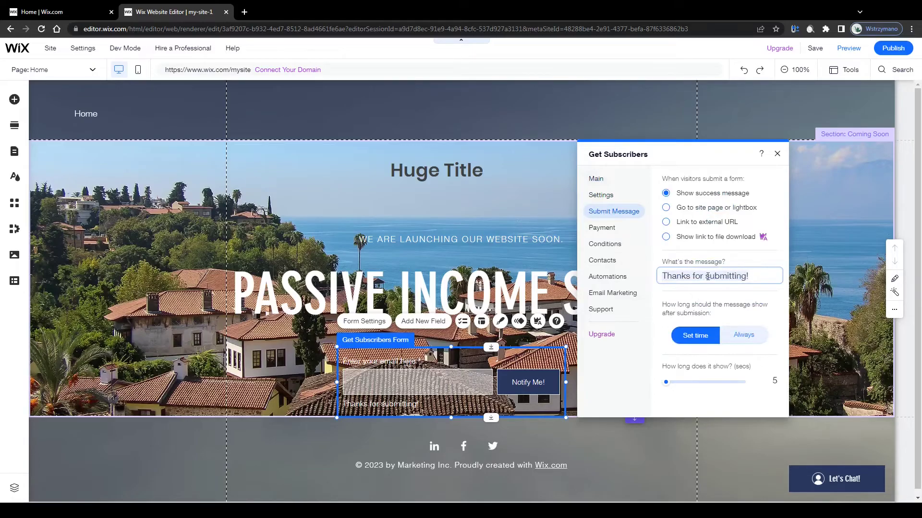
{"action": "left_click", "coordinate": [614, 229]}
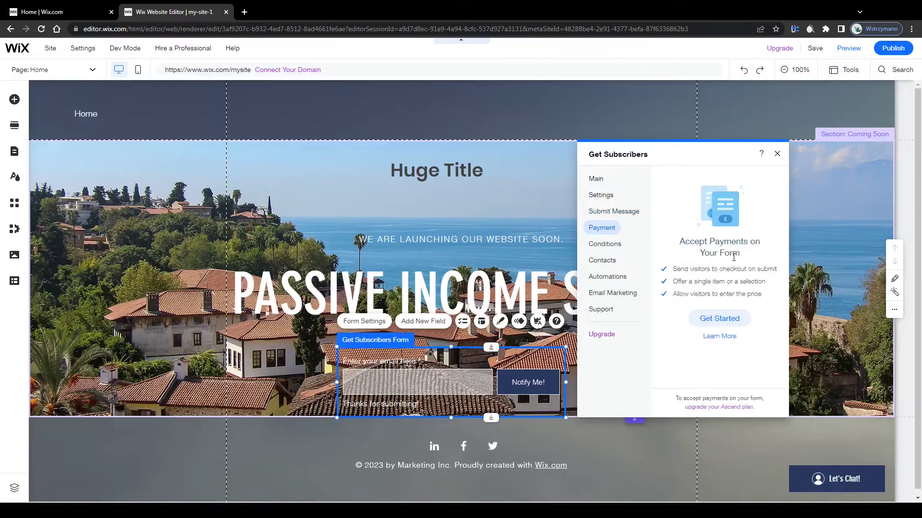
{"action": "left_click", "coordinate": [618, 279]}
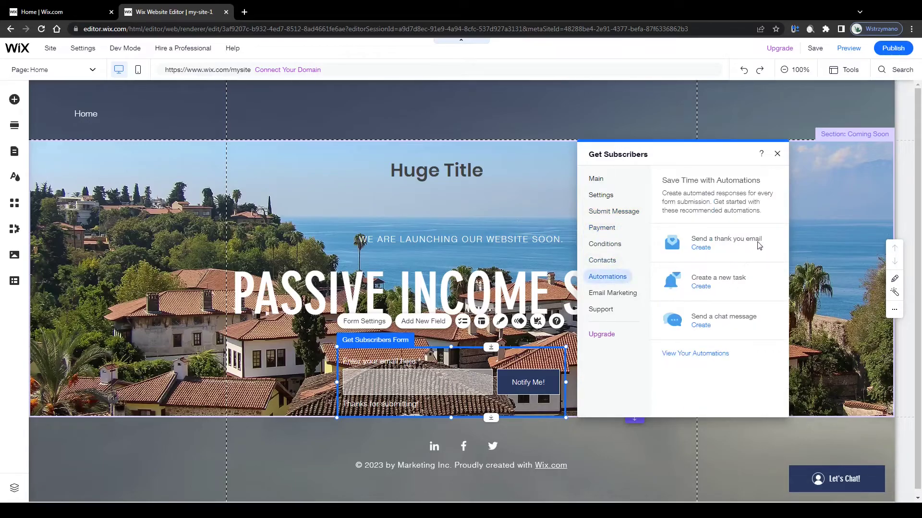
{"action": "left_click", "coordinate": [511, 370]}
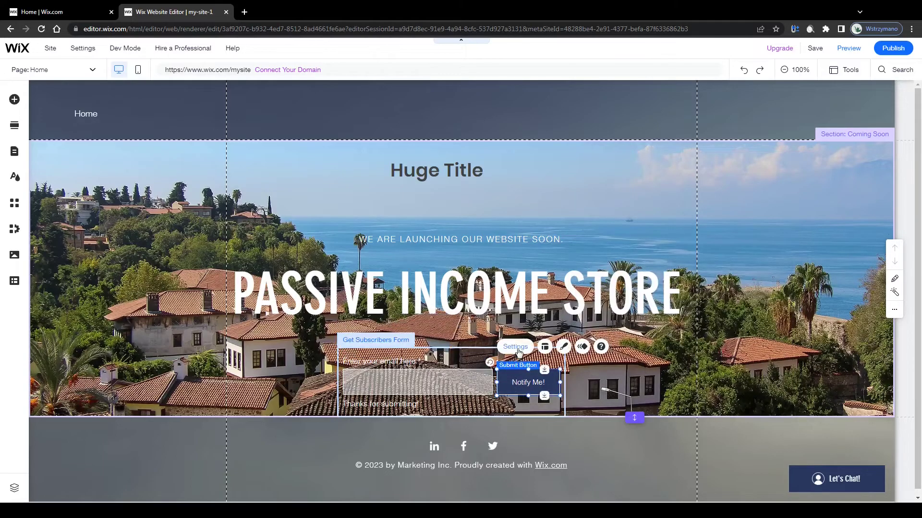
{"action": "left_click", "coordinate": [516, 347]}
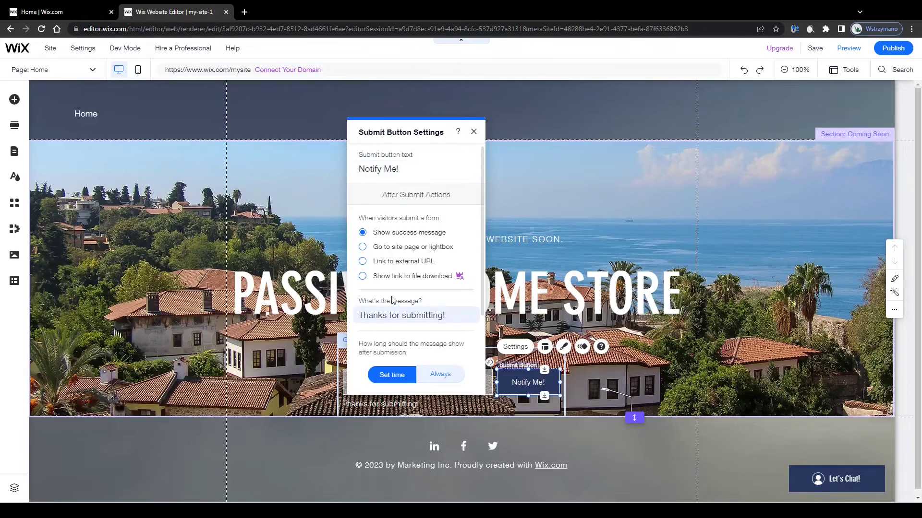
{"action": "left_click", "coordinate": [473, 131]}
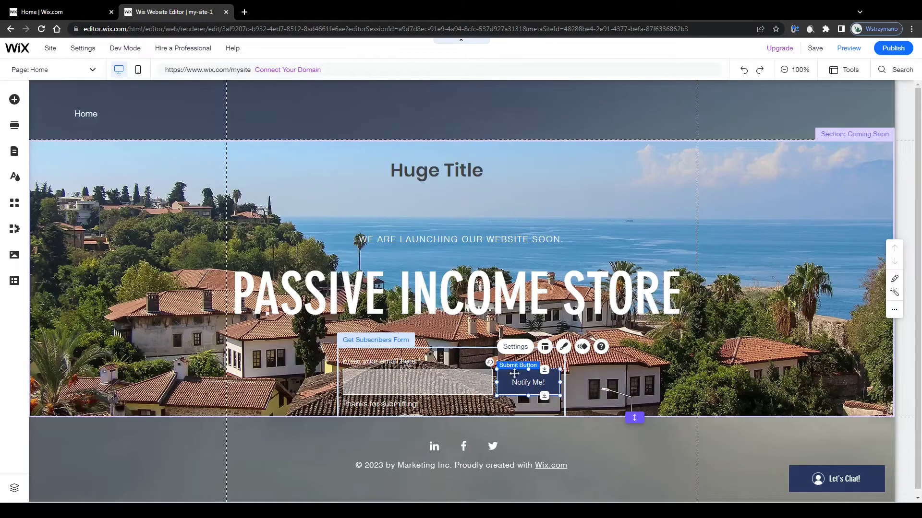
Delete the Huge Title placeholder text from the Coming Soon section.
{"action": "left_click_drag", "start_coordinate": [514, 373], "coordinate": [534, 347]}
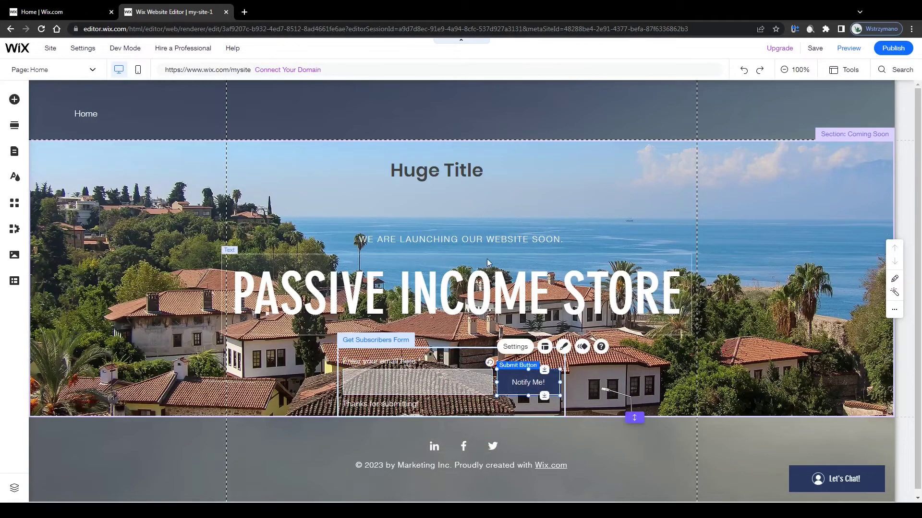
{"action": "left_click", "coordinate": [538, 203]}
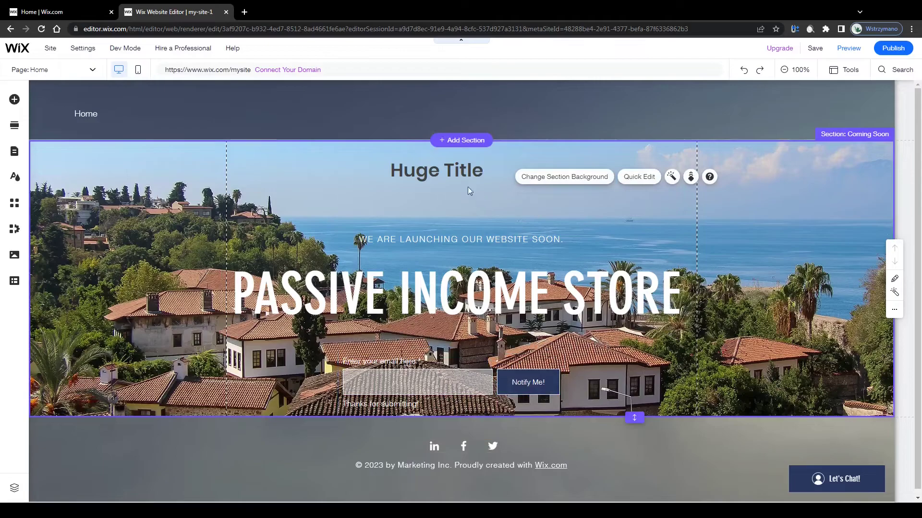
{"action": "left_click", "coordinate": [443, 173]}
{"action": "key", "text": "Delete"}
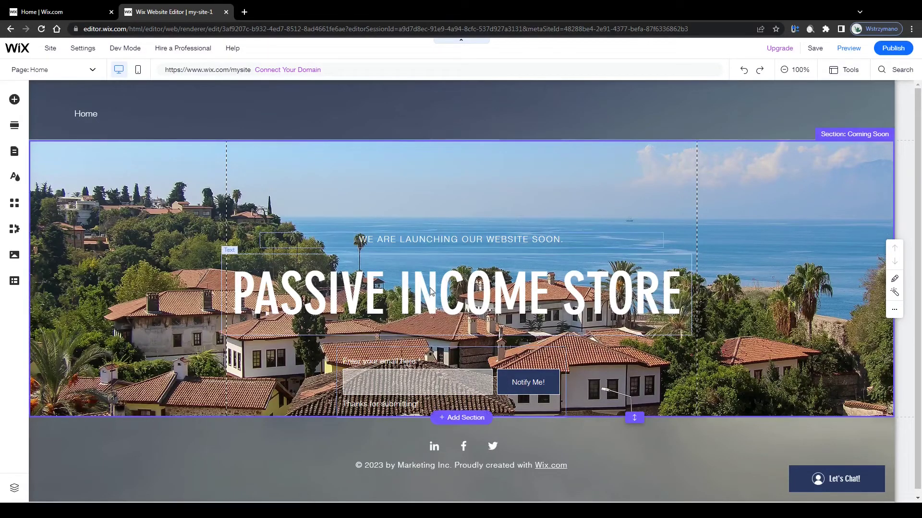
Nudge the PASSIVE INCOME STORE headline up and move the subscribe form up about 40px.
{"action": "left_click", "coordinate": [403, 305]}
{"action": "left_click_drag", "start_coordinate": [403, 305], "coordinate": [408, 298]}
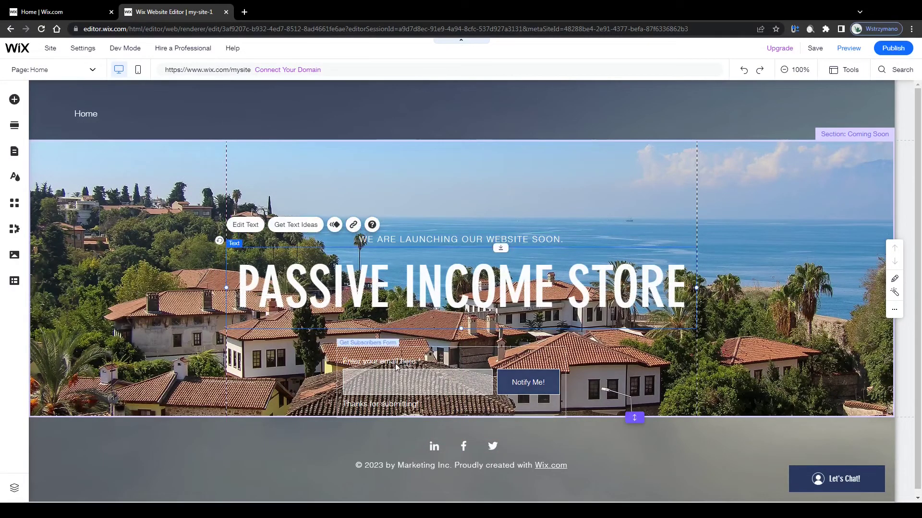
{"action": "left_click", "coordinate": [164, 215]}
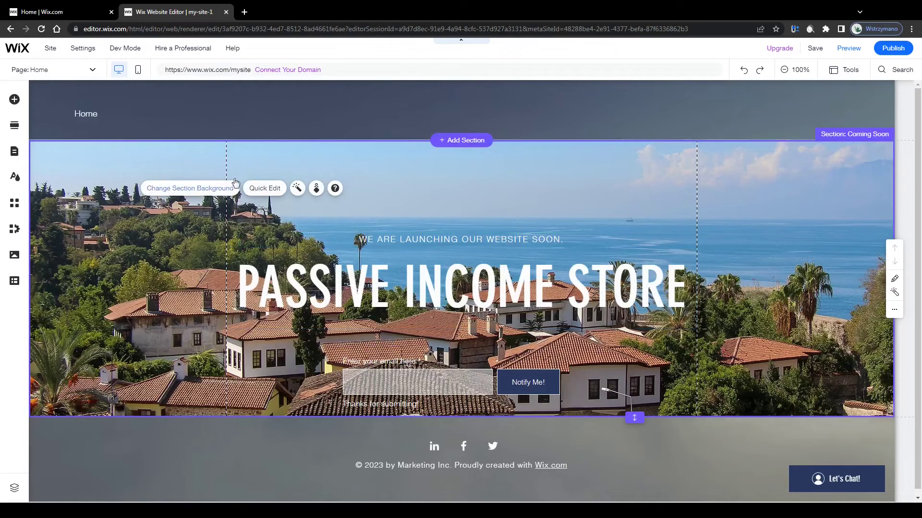
{"action": "left_click", "coordinate": [359, 362]}
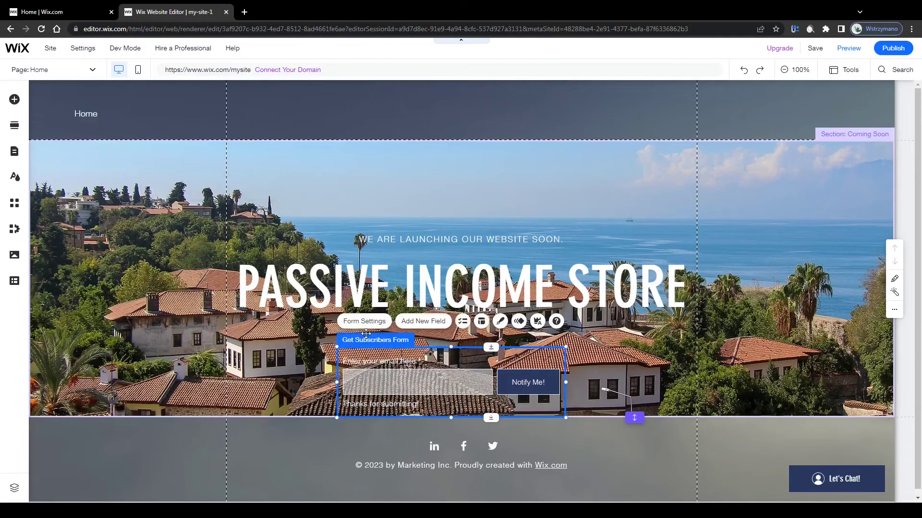
{"action": "left_click_drag", "start_coordinate": [384, 350], "coordinate": [361, 337]}
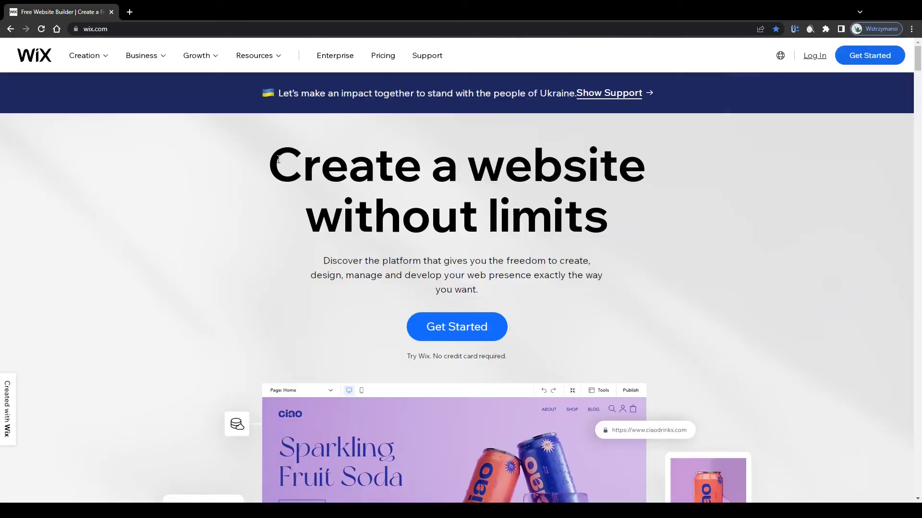
Select part of the 'Create a website without limits' headline on the wix.com home page.
{"action": "left_click_drag", "start_coordinate": [268, 161], "coordinate": [253, 181]}
{"action": "scroll", "coordinate": [319, 208], "scroll_direction": "down", "scroll_amount": 1}
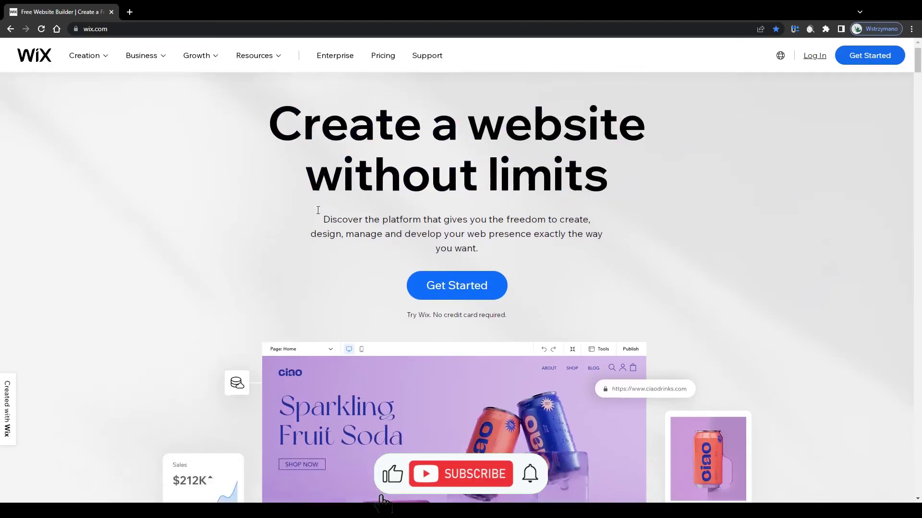